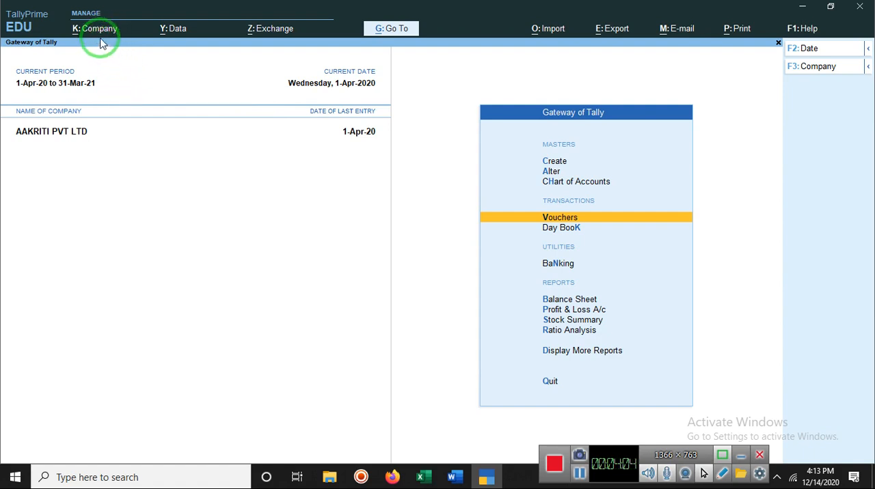
left_click(83, 132)
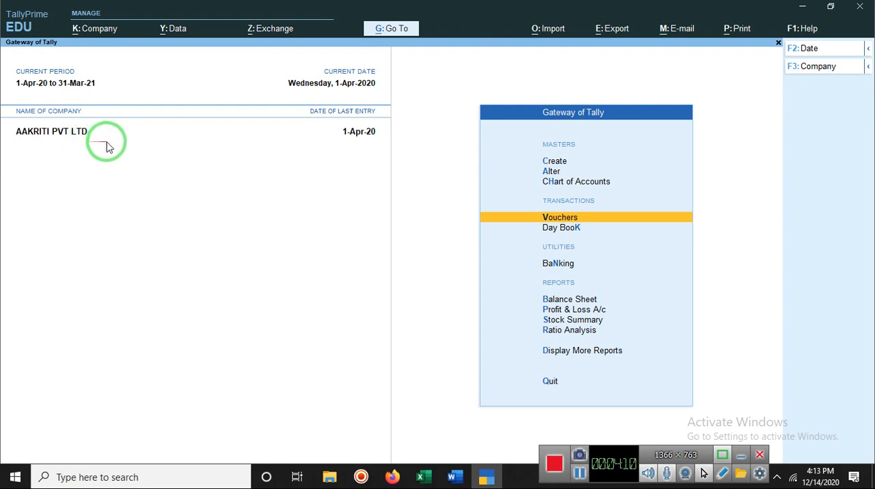
left_click(560, 218)
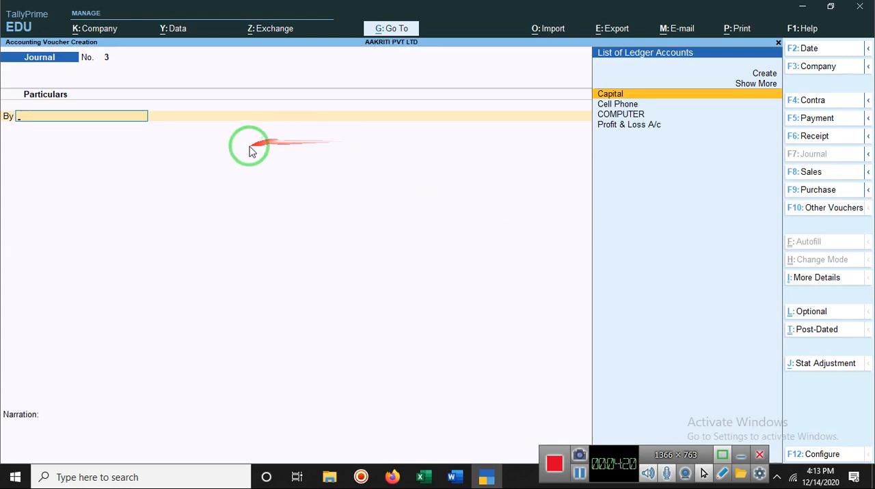
left_click(765, 76)
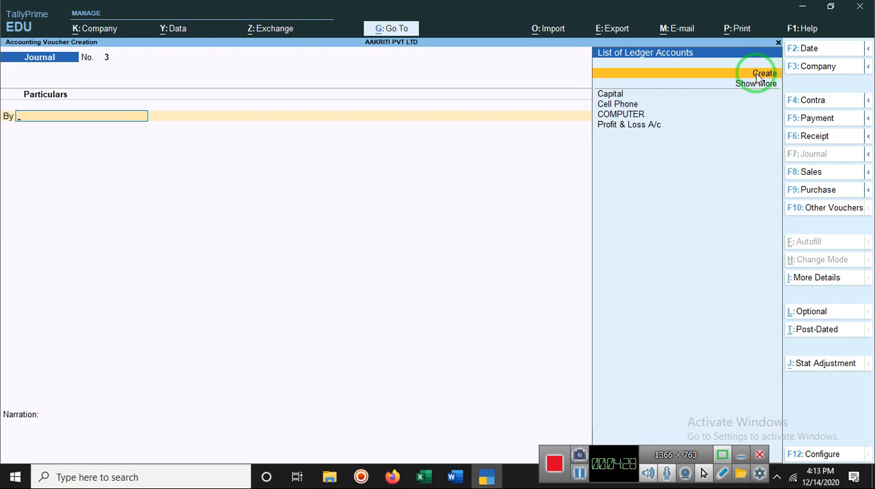
key("Escape")
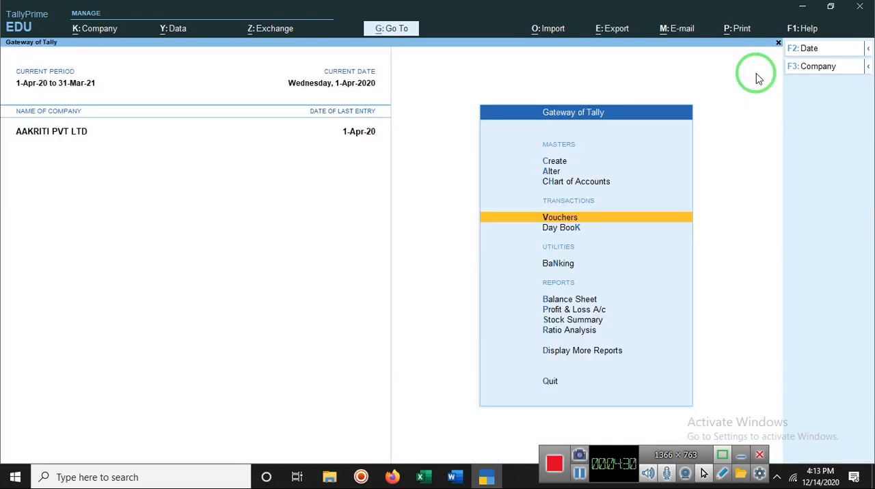
Start a new ledger master named Anamika Store, leaving the alias empty.
left_click(552, 162)
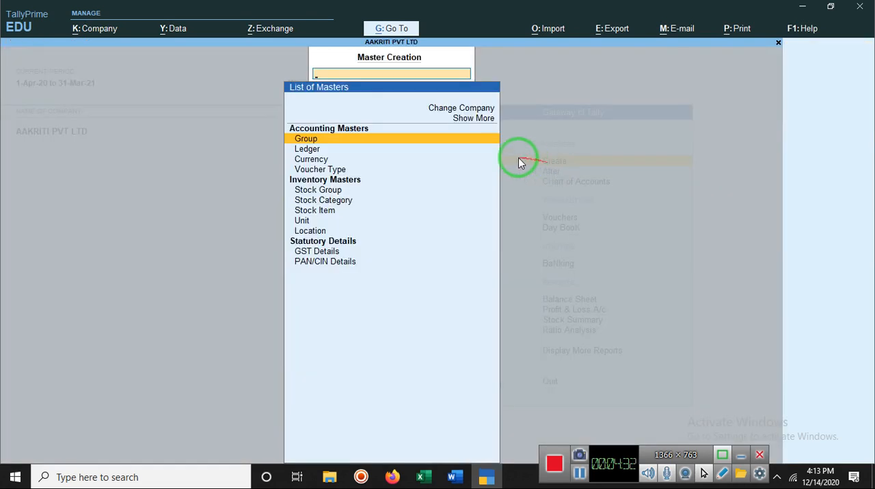
left_click(318, 149)
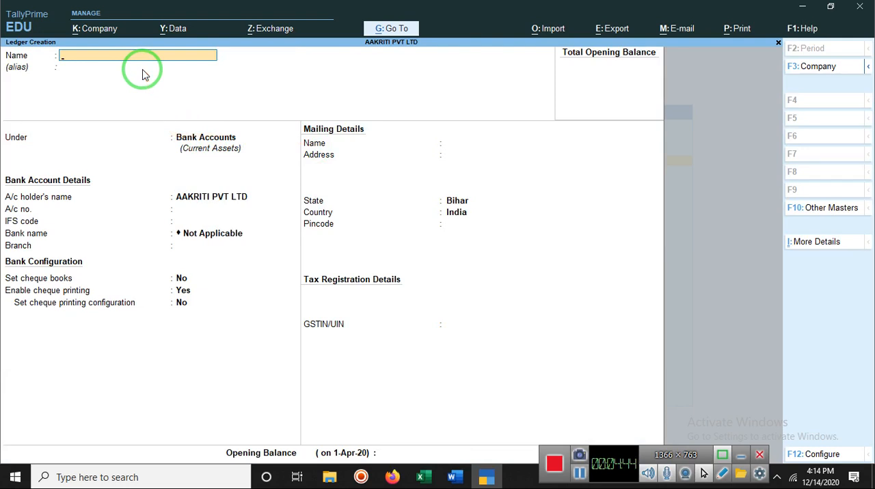
type("Anamika Store")
key("Return")
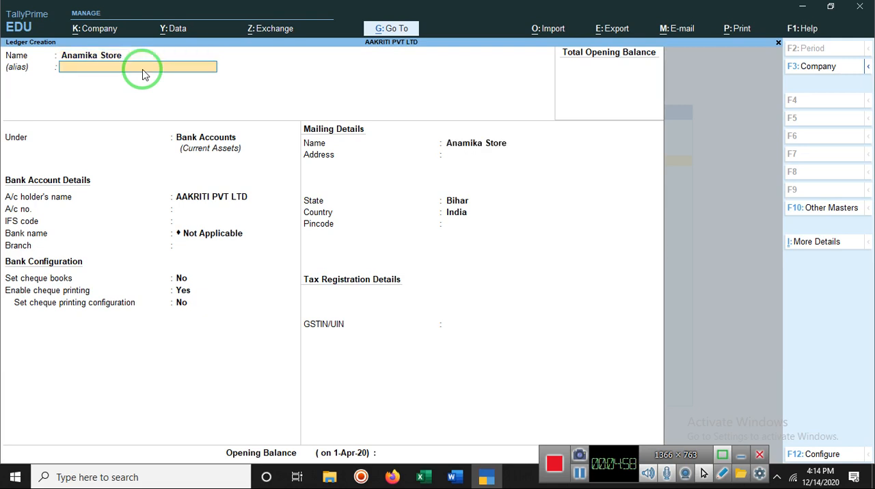
key("Return")
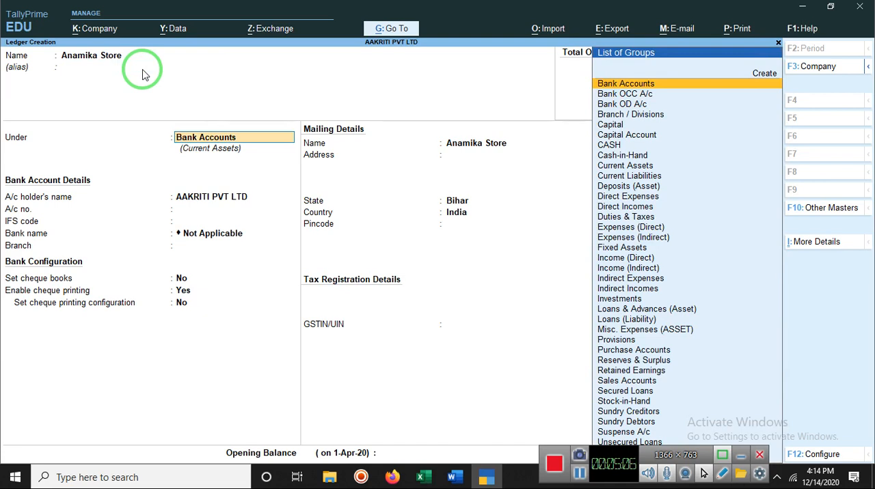
Place the Anamika Store ledger under the Provisions group without bank details or opening balance, save it and return to the Gateway of Tally.
type("P")
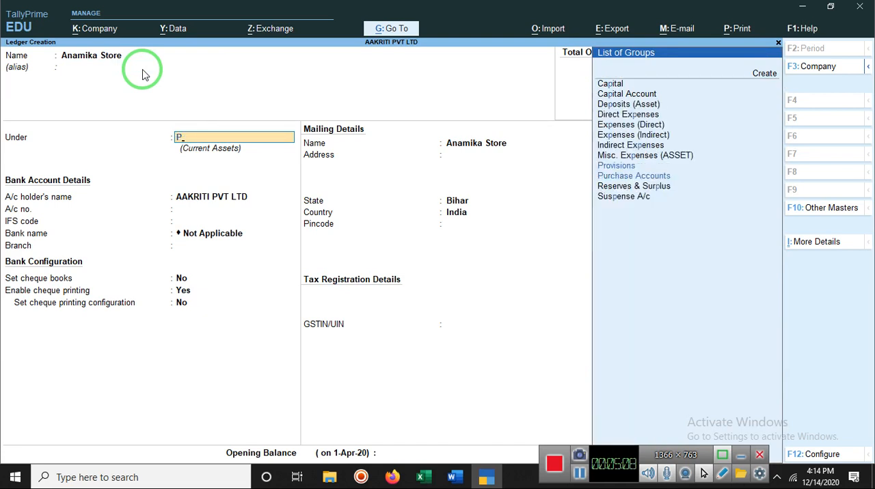
type("art")
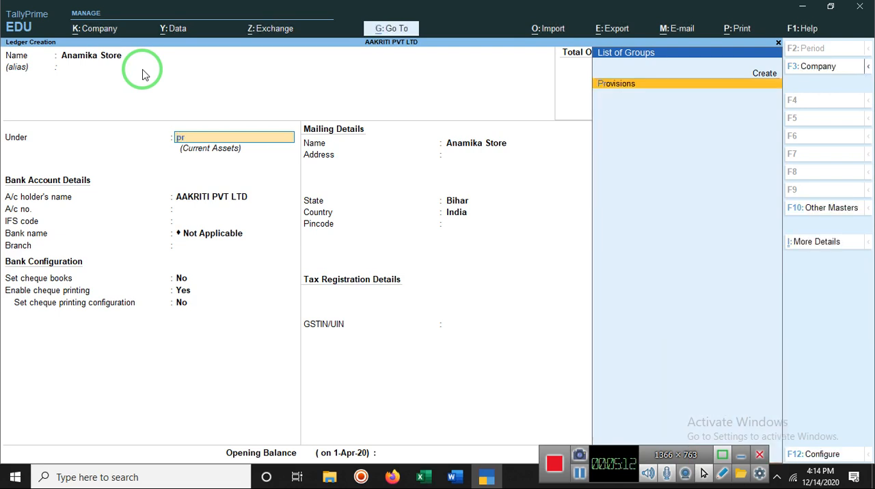
key("Return")
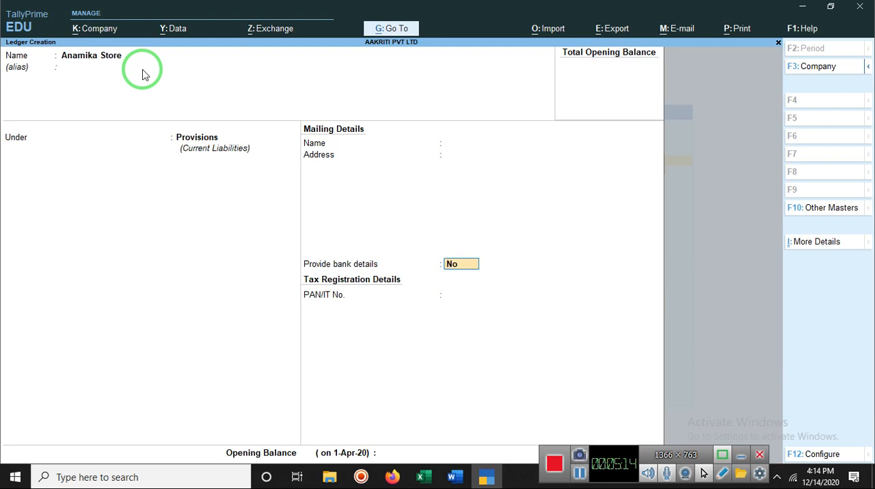
key("Return")
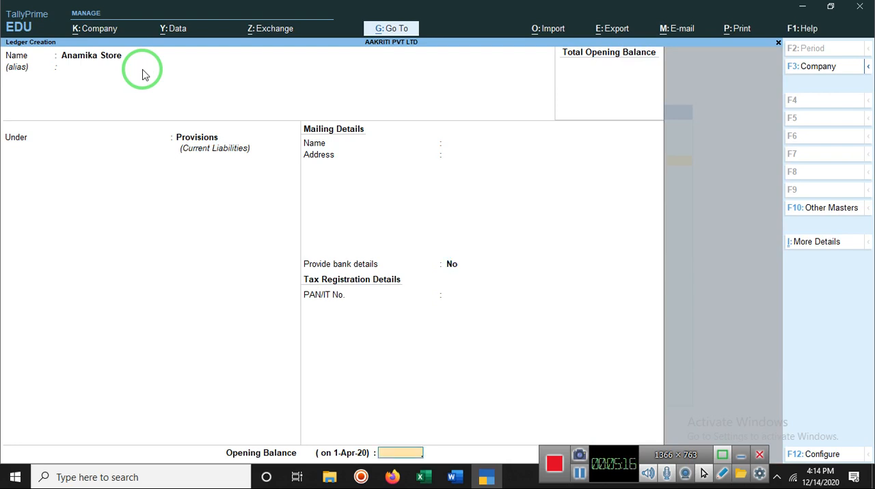
key("Return")
key("Return")
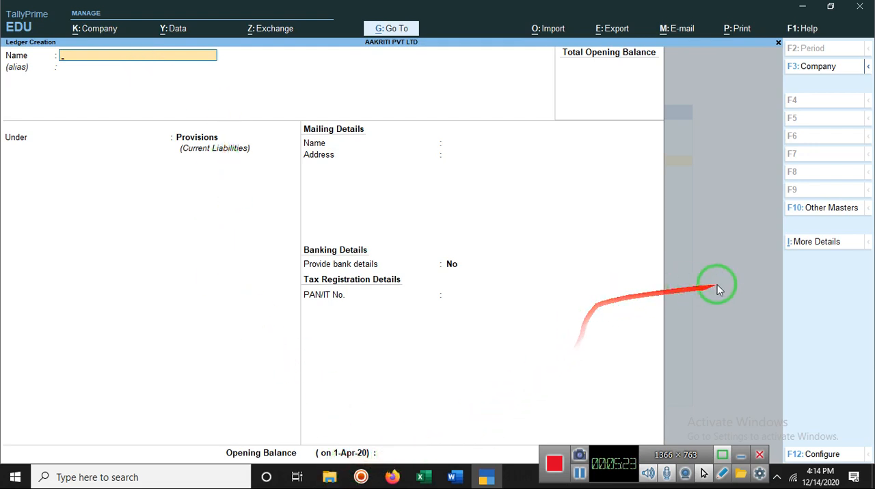
left_click(387, 457)
left_click(380, 452)
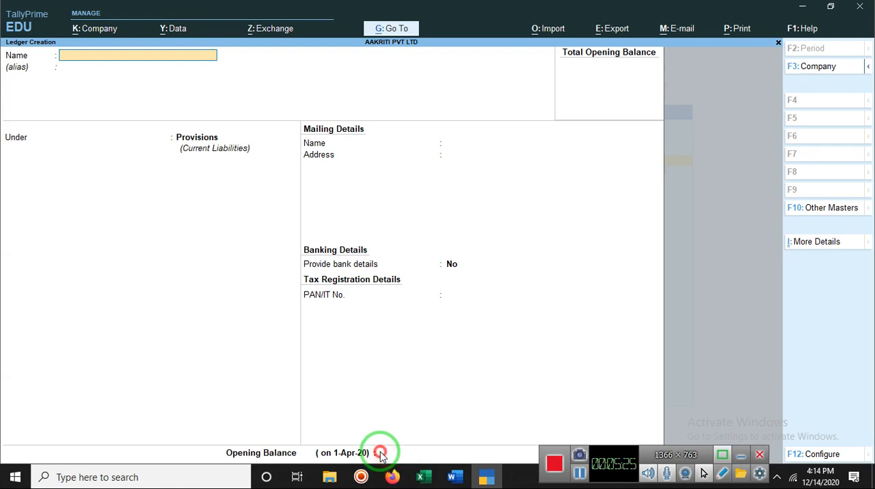
left_click(724, 231)
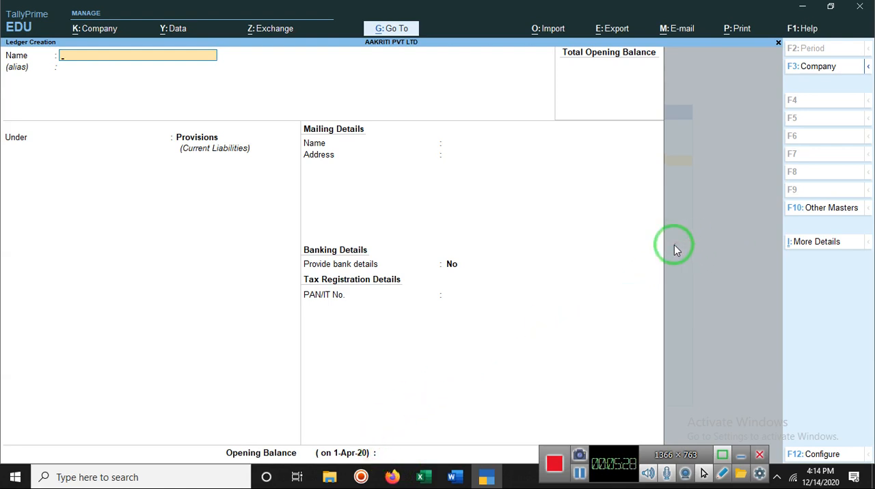
key("Escape")
key("y")
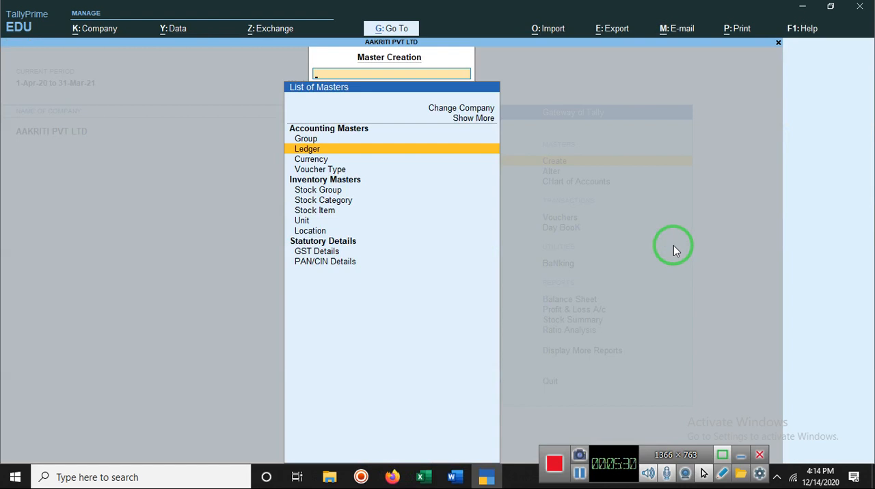
key("Escape")
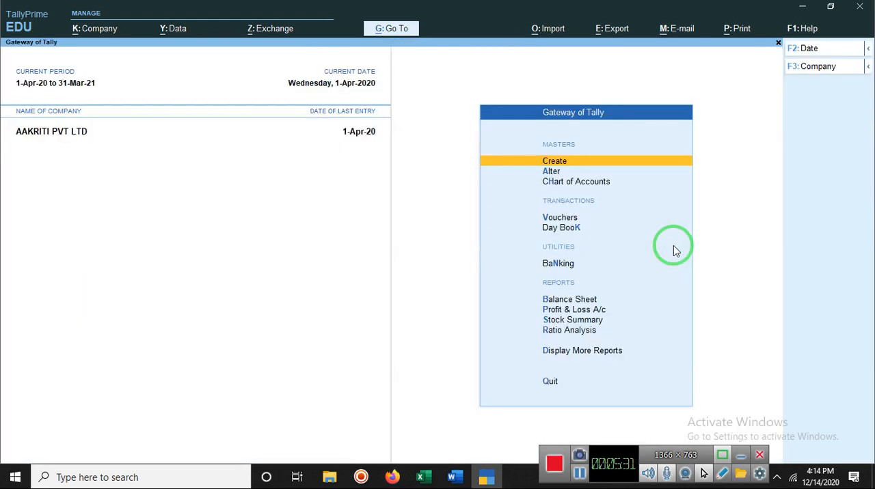
Open a new journal voucher and look for a purchases account in the ledger list, including its additional entries.
left_click(571, 220)
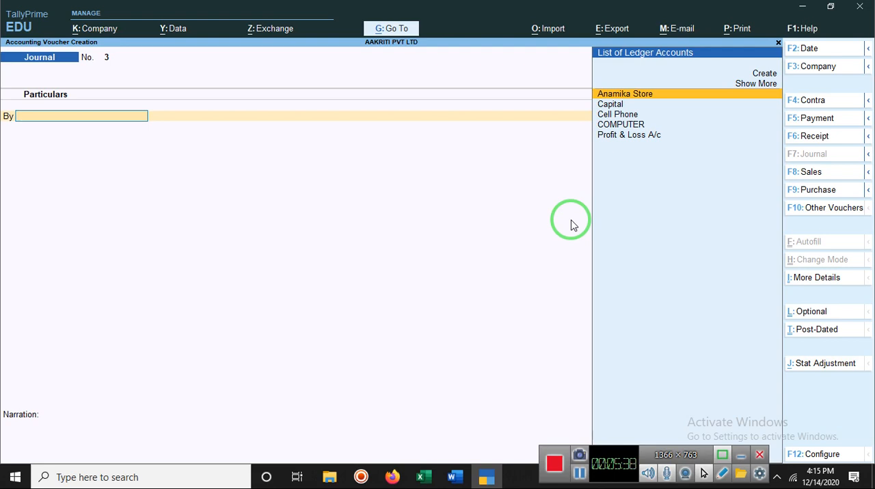
type("P")
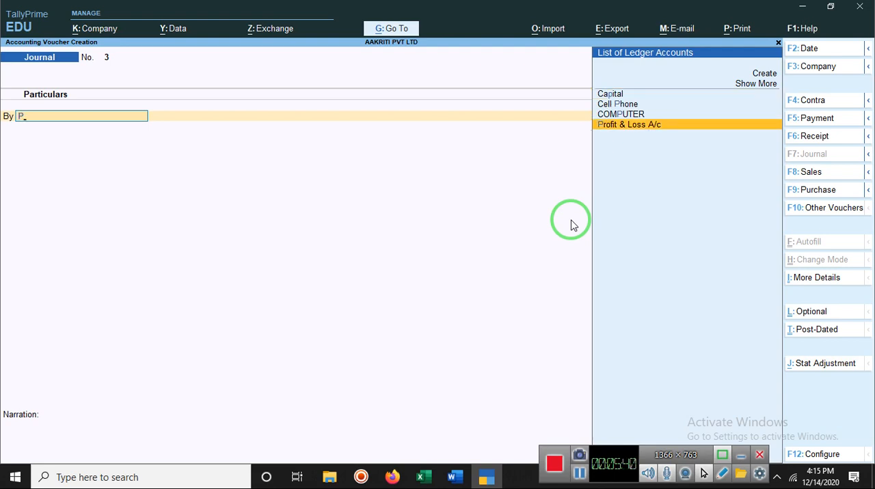
type("u")
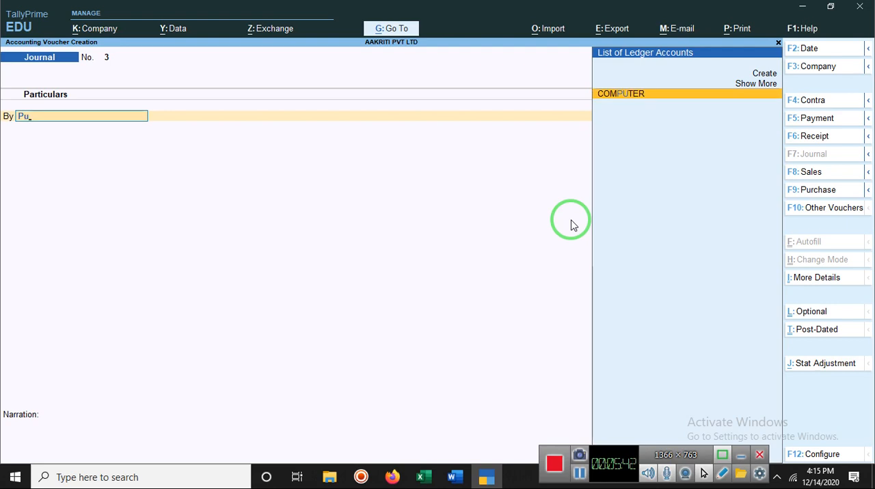
left_click(758, 84)
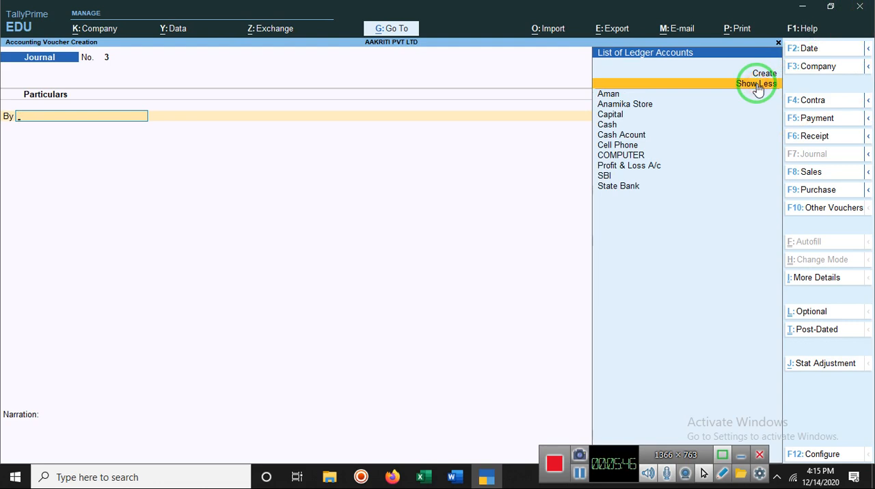
left_click(758, 84)
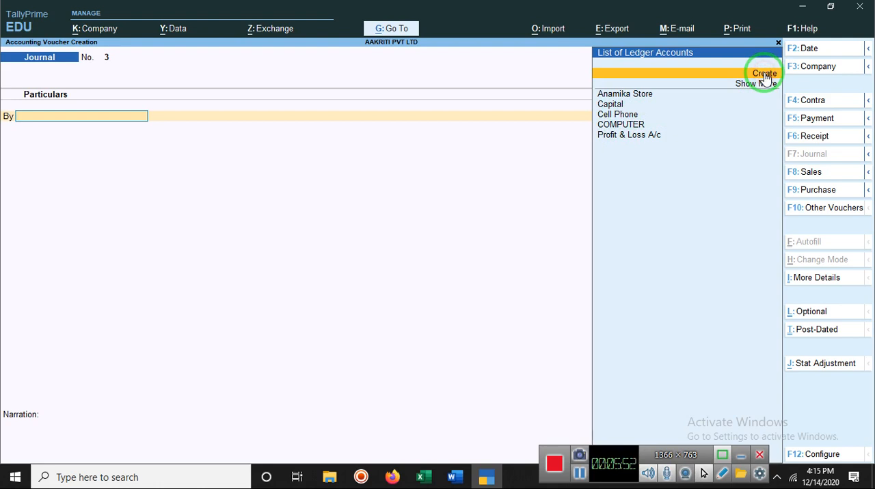
Create a ledger named Purchases under Provisions from within the voucher and use it as the debit account.
left_click(765, 74)
type("P")
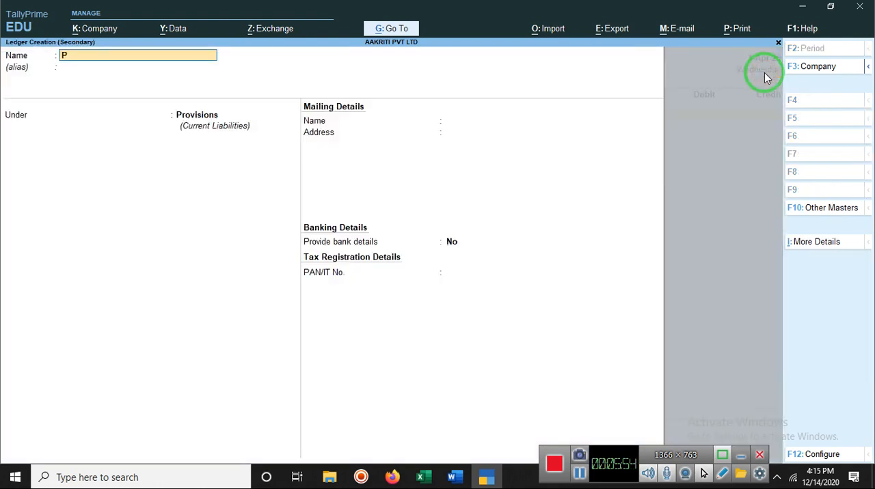
type("urchases")
key("Return")
key("Return")
key("Return")
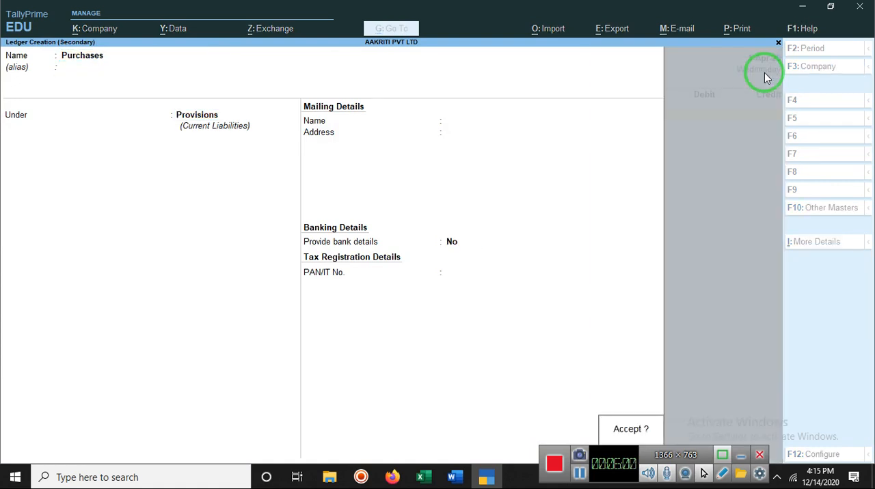
key("Return")
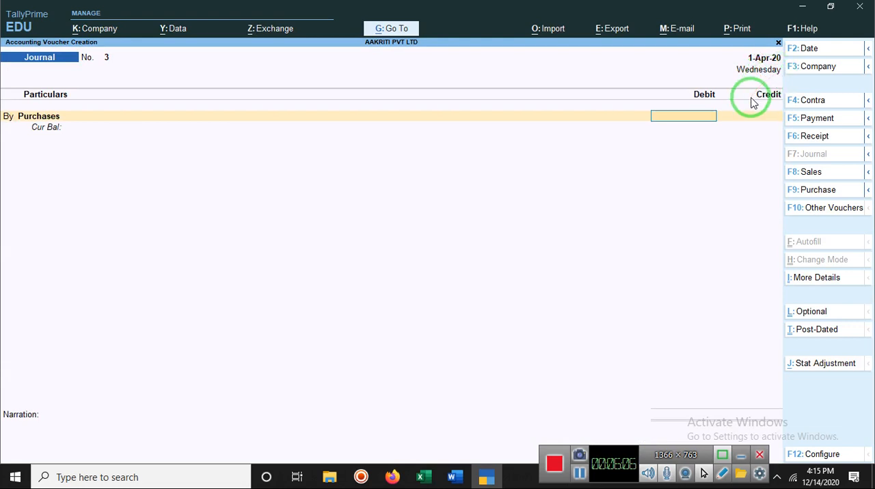
Debit Purchases with 5000 and credit Anamika Store with the same amount.
type("5000")
key("Return")
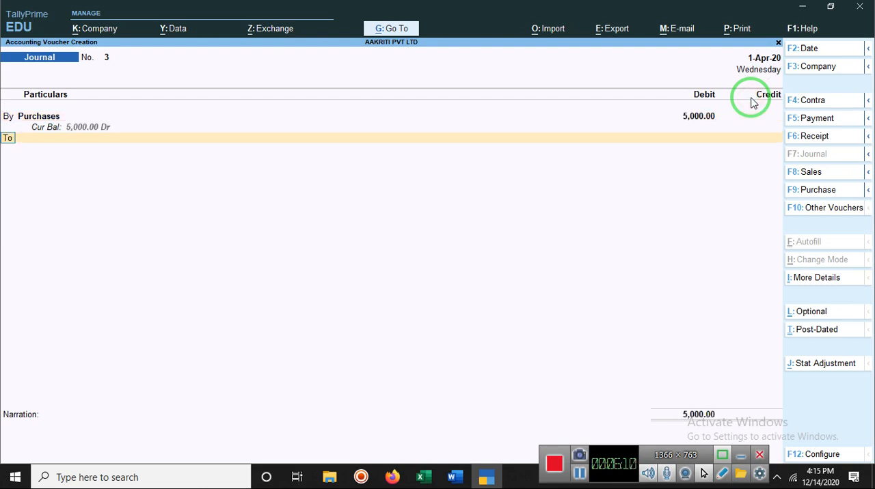
left_click(750, 98)
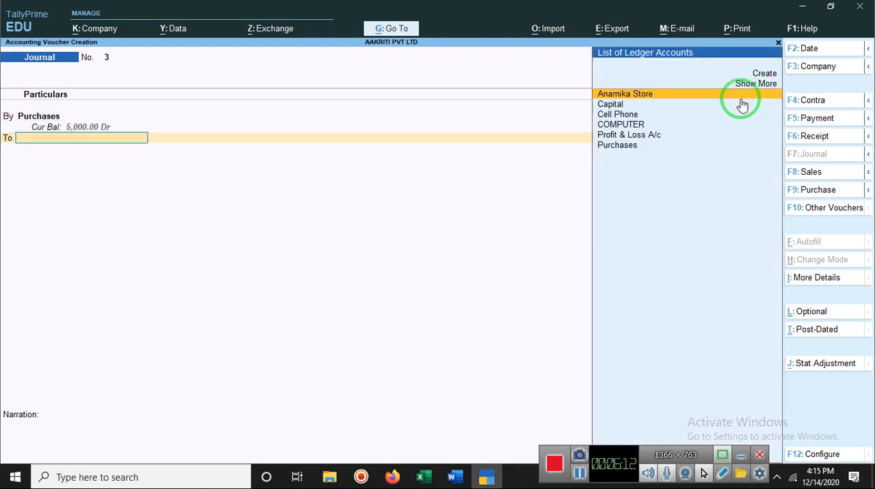
left_click(650, 96)
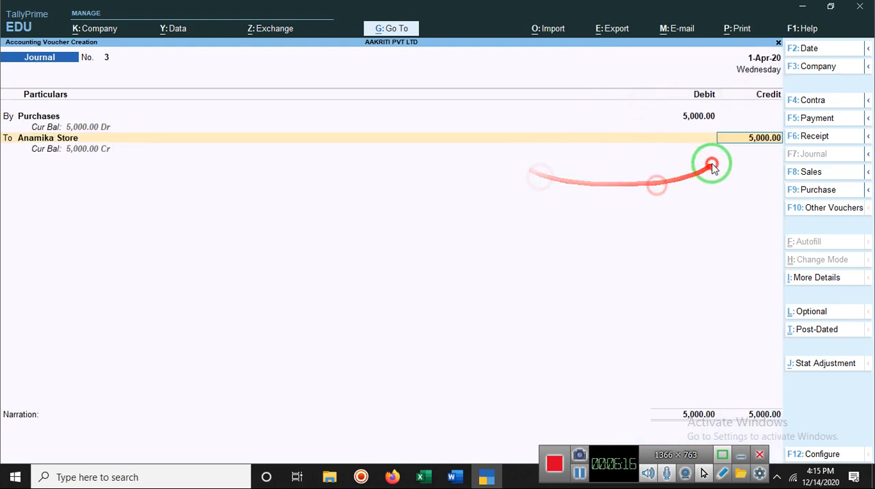
left_click(739, 205)
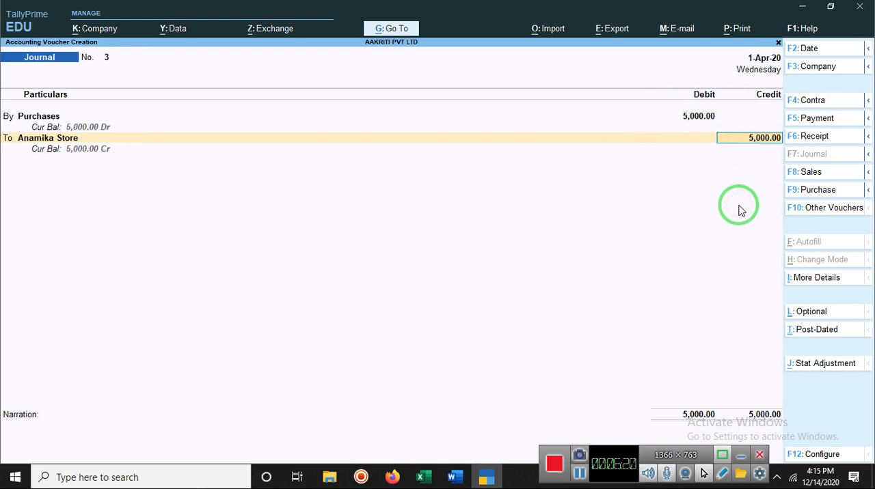
key("Return")
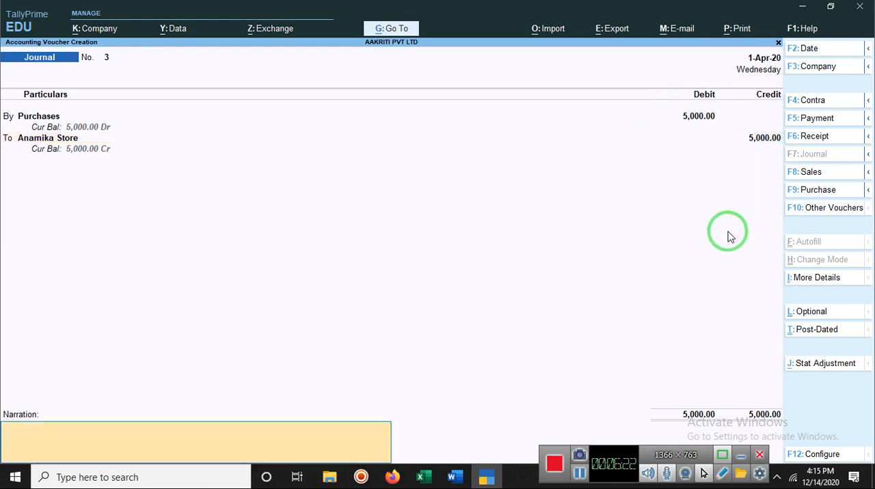
left_click(728, 232)
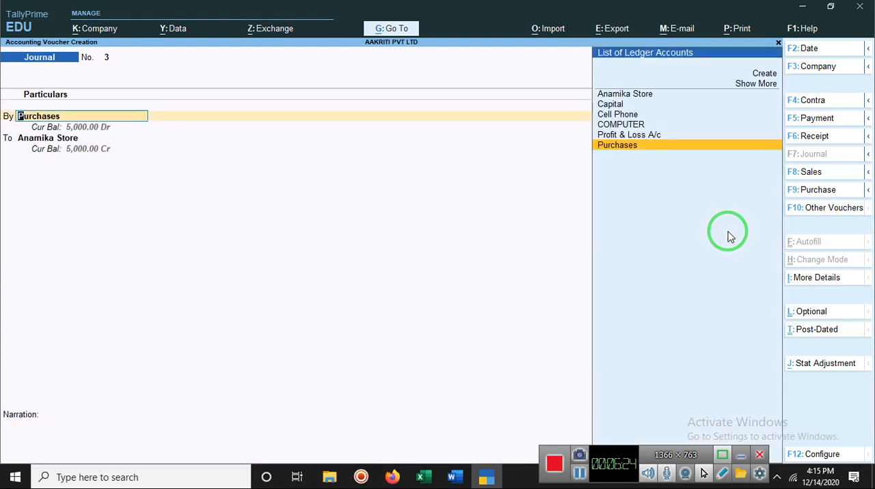
left_click(728, 232)
left_click(727, 231)
left_click(728, 232)
left_click(621, 267)
left_click(467, 319)
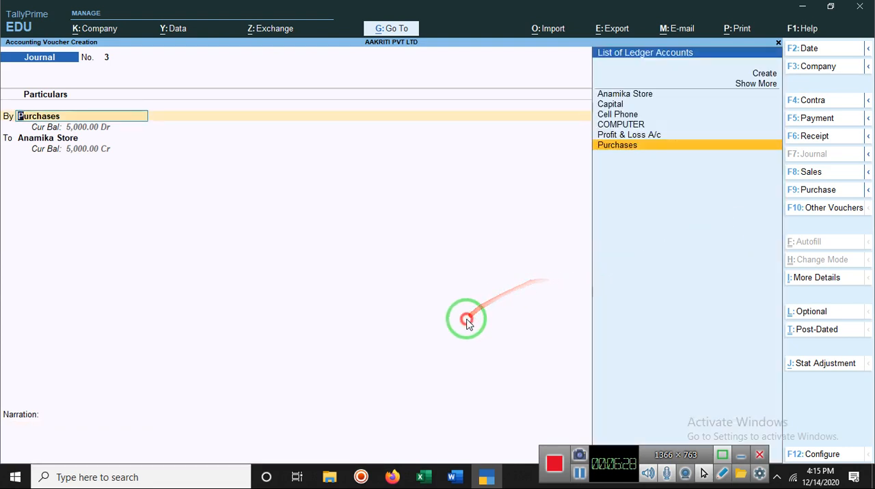
left_click(456, 350)
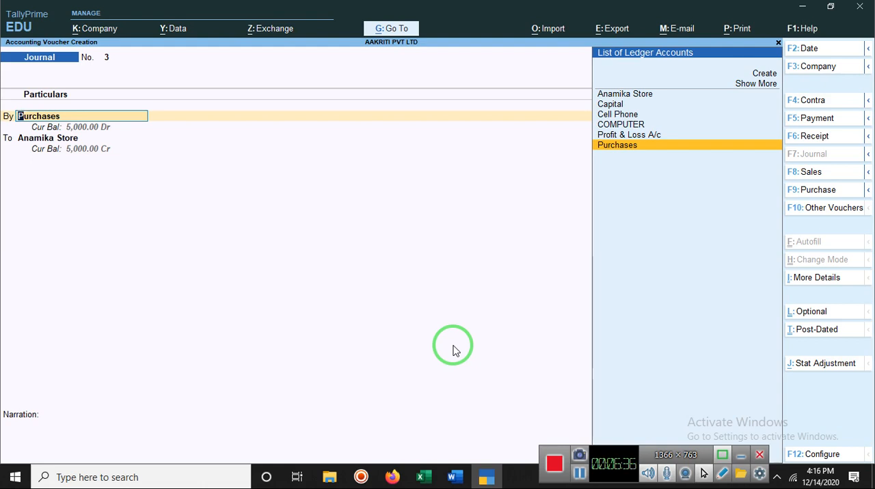
key("Return")
key("Return")
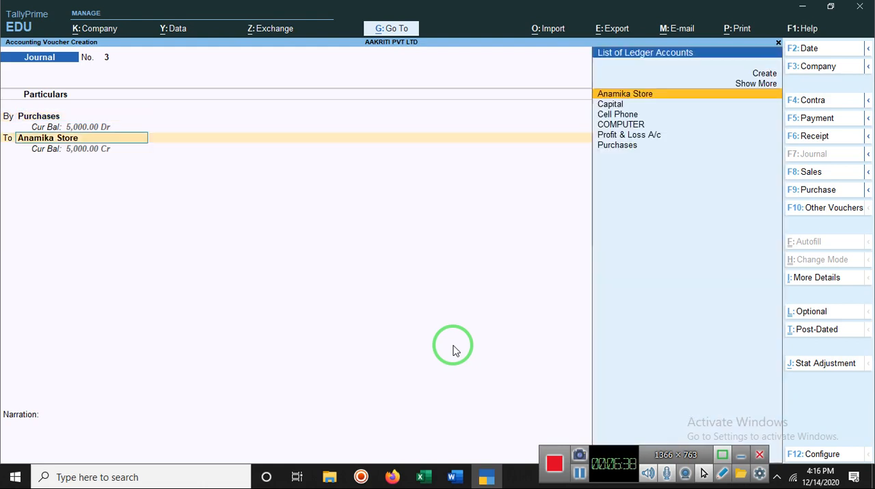
key("Return")
key("Return")
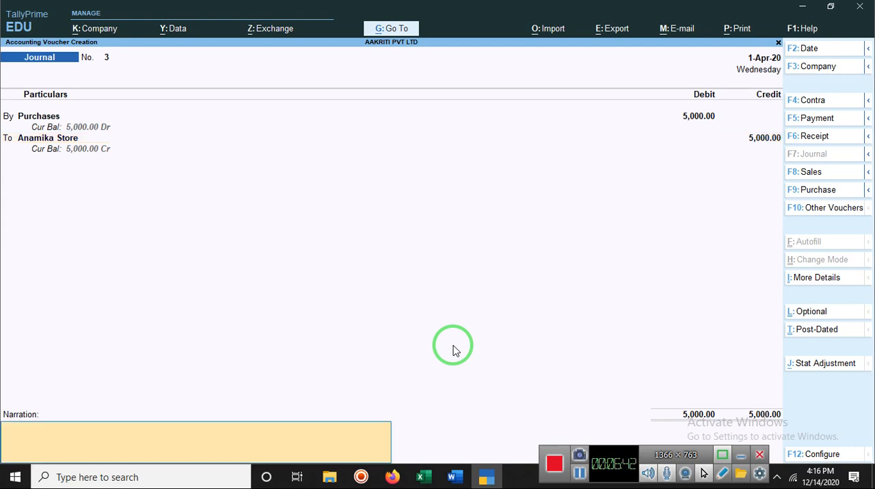
Enter a narration beginning "goods purchases" and naming Anamika Store, and save the journal voucher.
type("g")
type("oods")
type("retur")
type("n")
type(" in")
key("BackSpace")
key("BackSpace")
key("BackSpace")
key("BackSpace")
type("purchases")
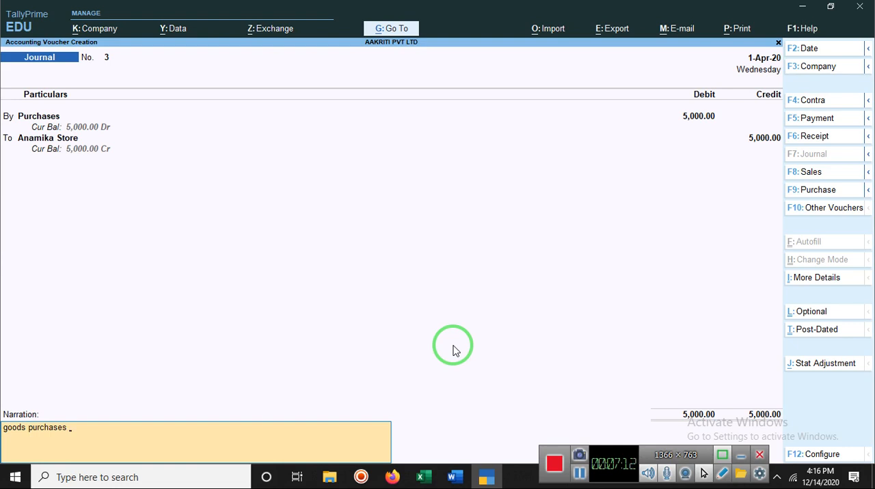
type(" in Anamika store")
key("Return")
left_click(455, 350)
key("Return")
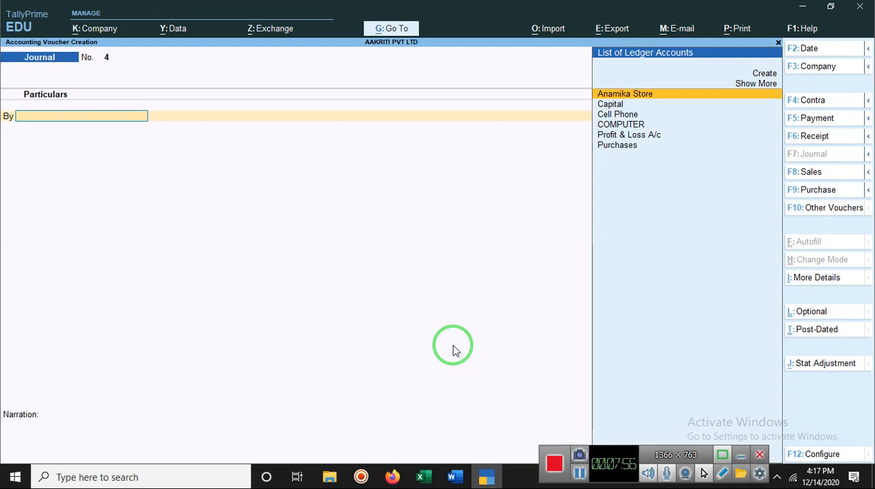
Start a purchase voucher and enter 112 as the supplier invoice number.
left_click(813, 190)
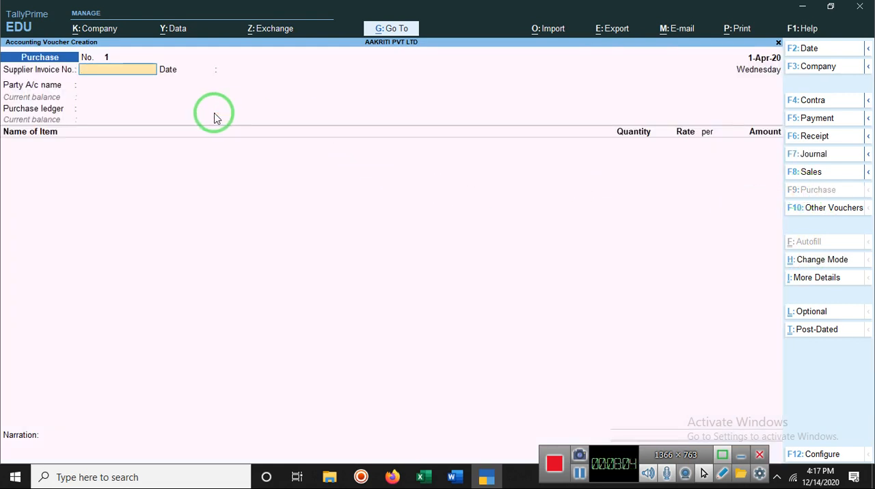
left_click(130, 72)
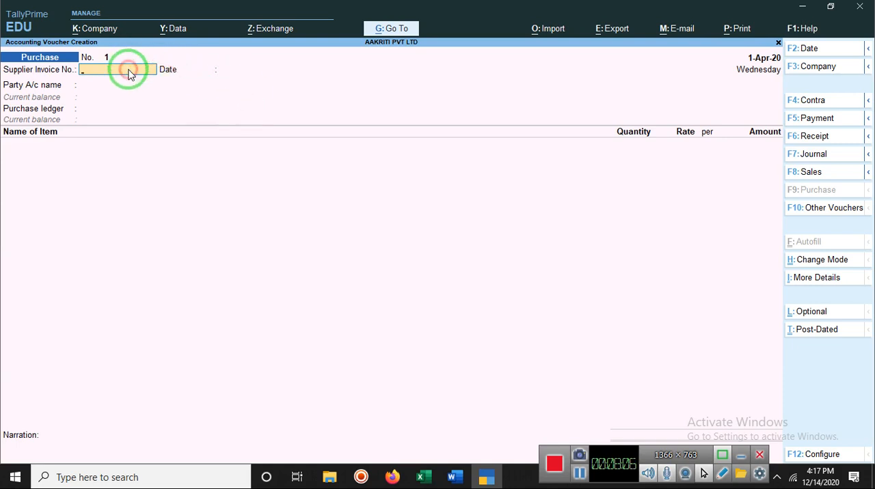
type("1")
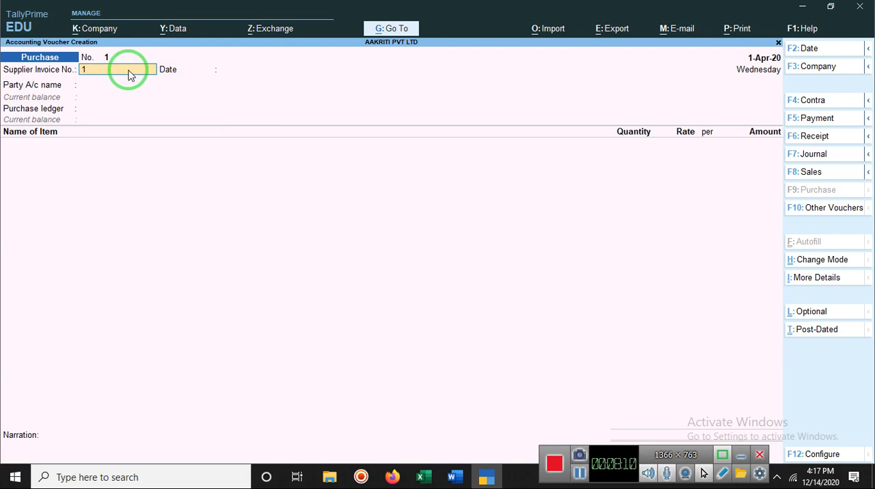
type("12")
key("Return")
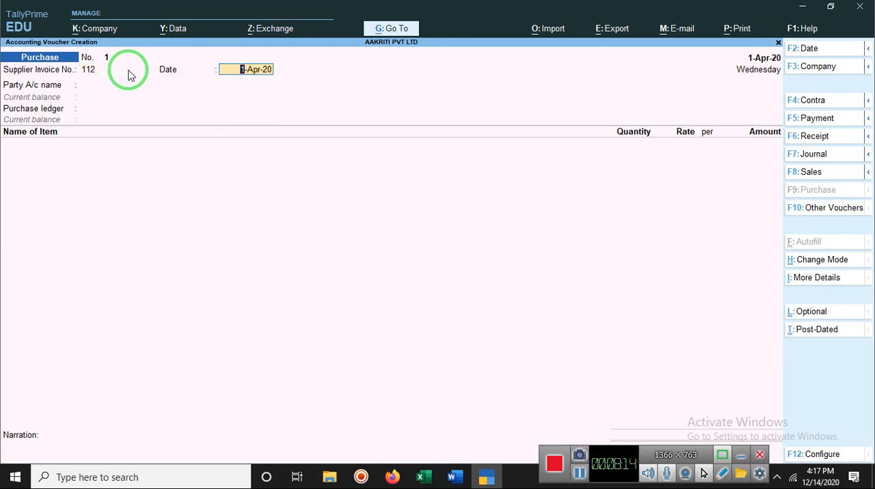
Try 14/12/2020 as the supplier invoice date, clear the entry and accept 1-Apr-20 instead.
type("1")
type("4/")
type("12")
type("/2020")
key("BackSpace")
key("BackSpace")
key("BackSpace")
key("BackSpace")
key("BackSpace")
key("BackSpace")
key("BackSpace")
key("BackSpace")
key("BackSpace")
key("BackSpace")
key("Return")
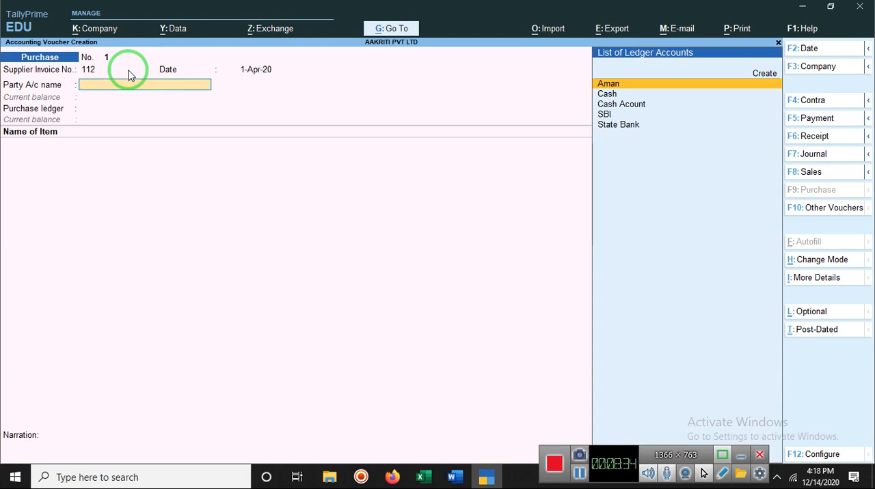
Look for Anamika Store as the party account and try to create a new ledger under that name from the voucher.
type("A")
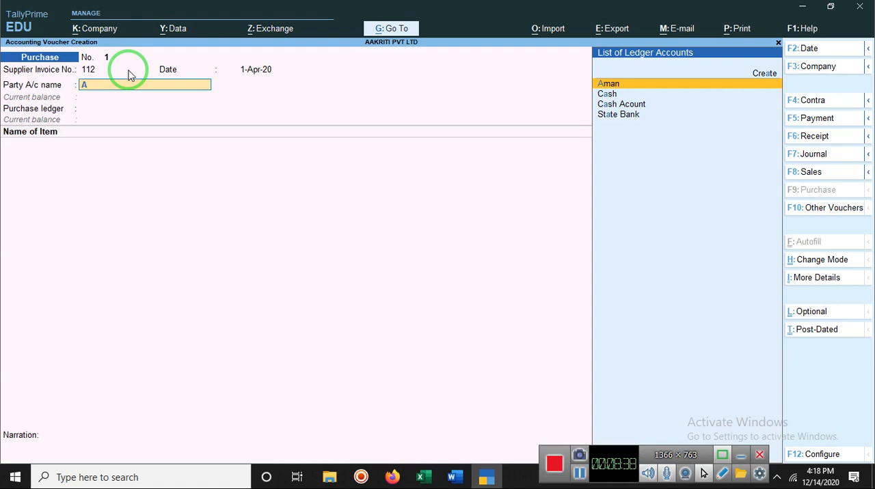
type("n")
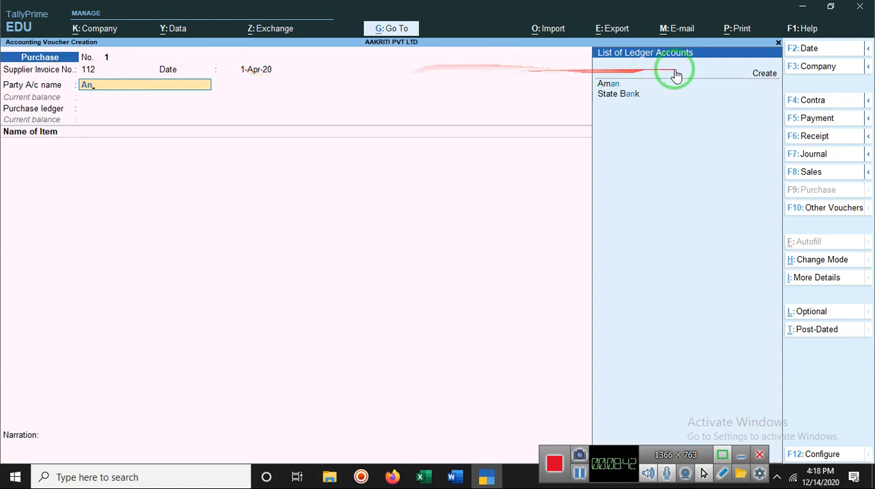
left_click(765, 76)
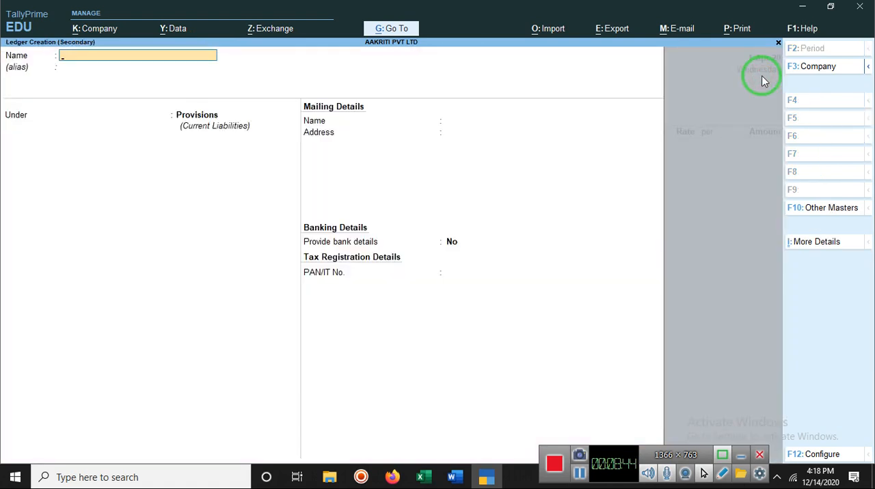
type("mika Store")
key("Return")
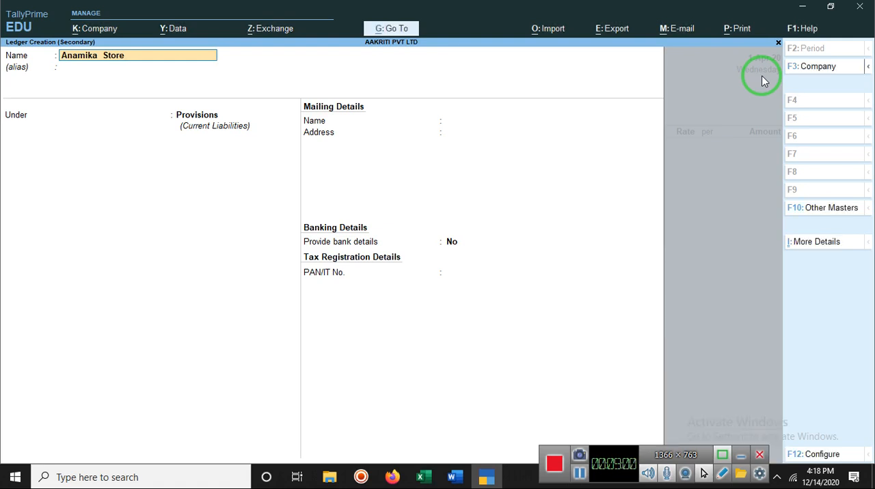
double_click(125, 57)
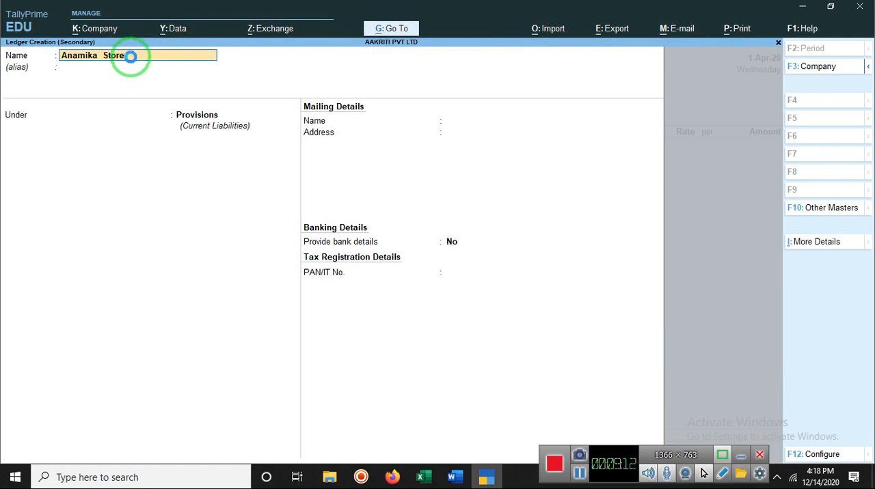
key("Return")
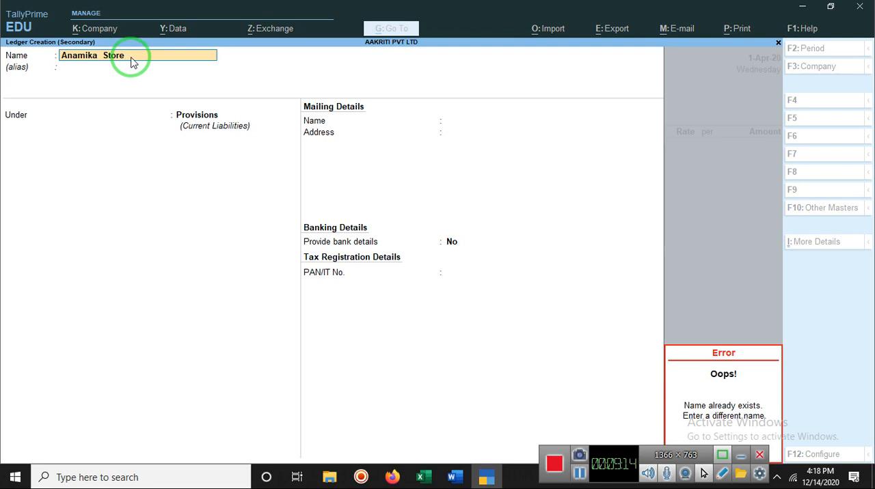
Name the new ledger Anamika Stores, keep it under Provisions without bank details and save it.
type("s")
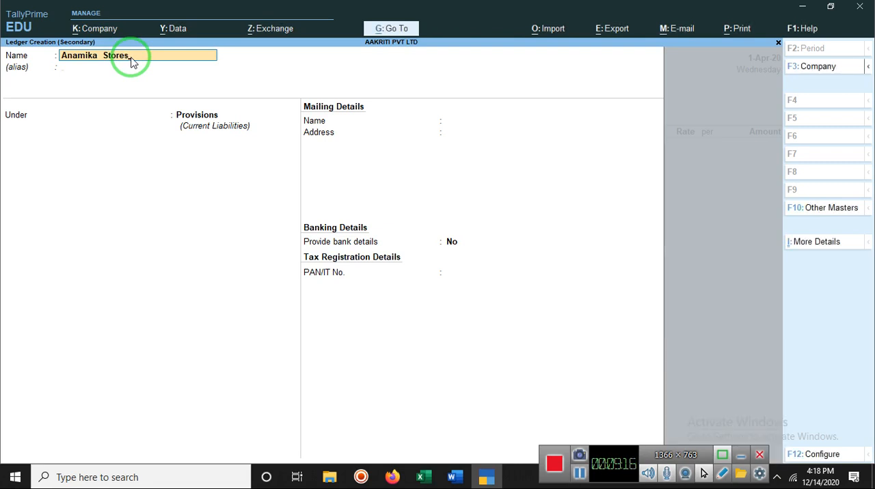
key("Return")
key("Return")
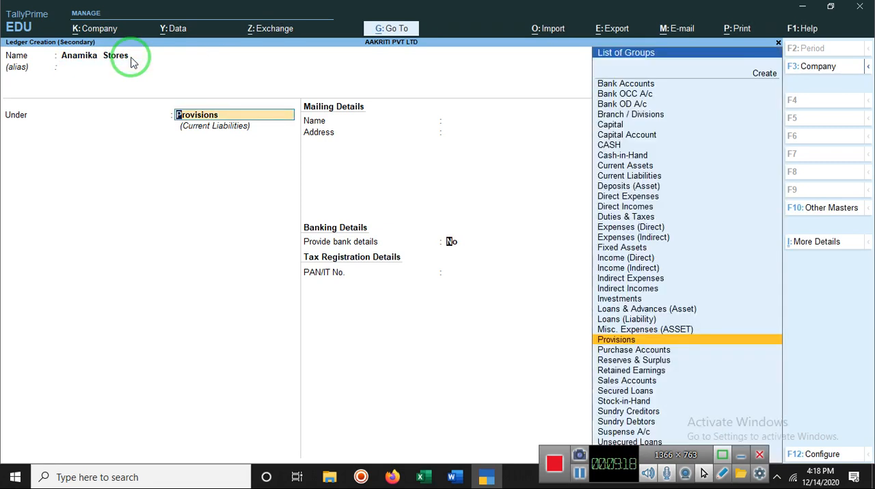
key("Return")
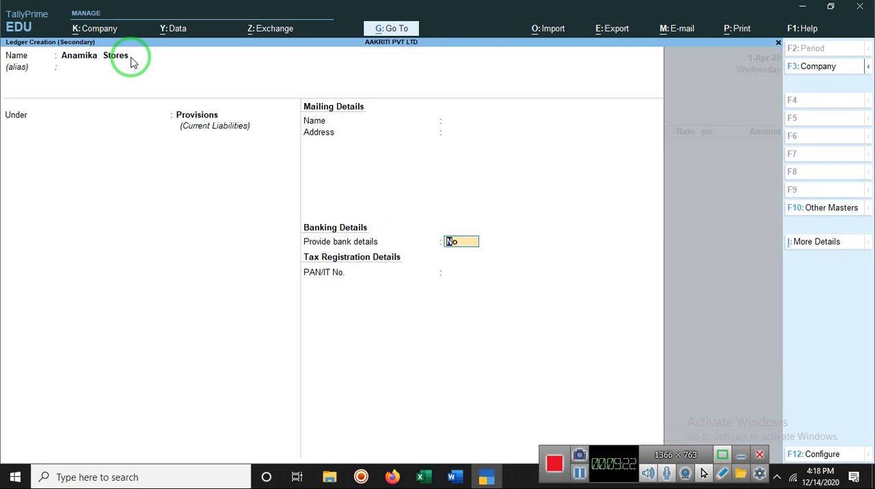
key("Return")
key("Return")
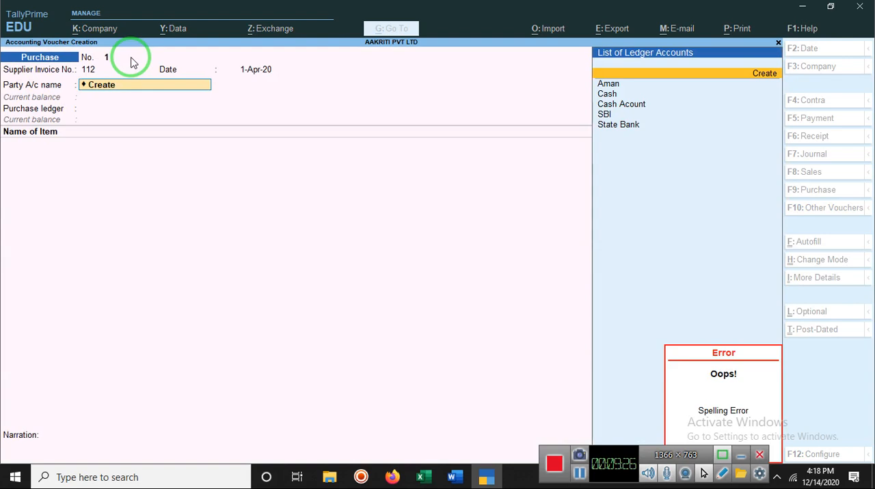
Leave the reopened blank ledger form and choose the existing individual's ledger as the purchase voucher's party account.
key("Return")
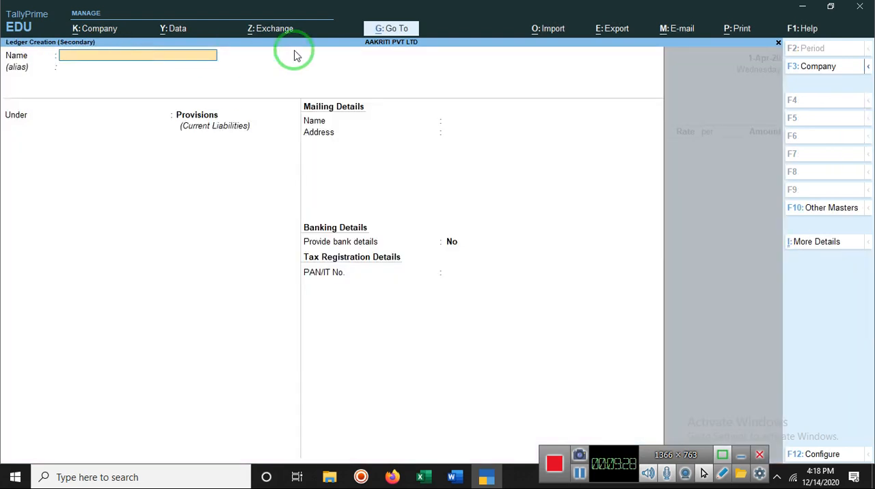
key("Escape")
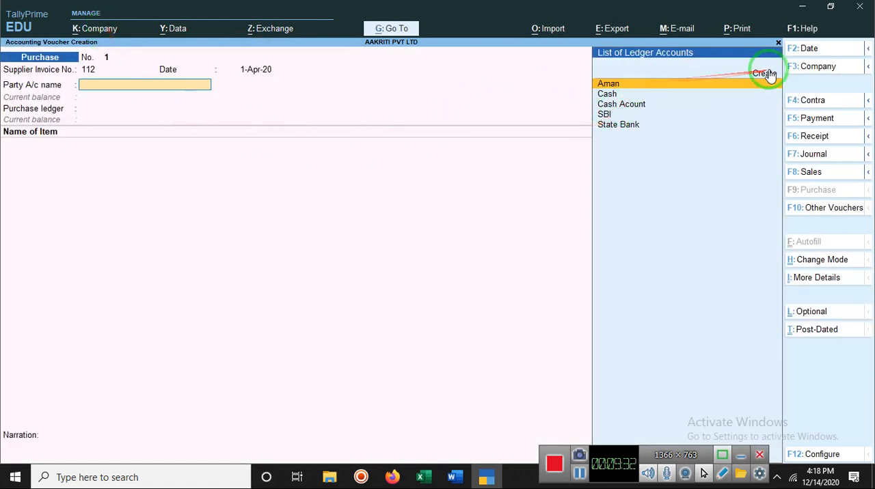
left_click(126, 86)
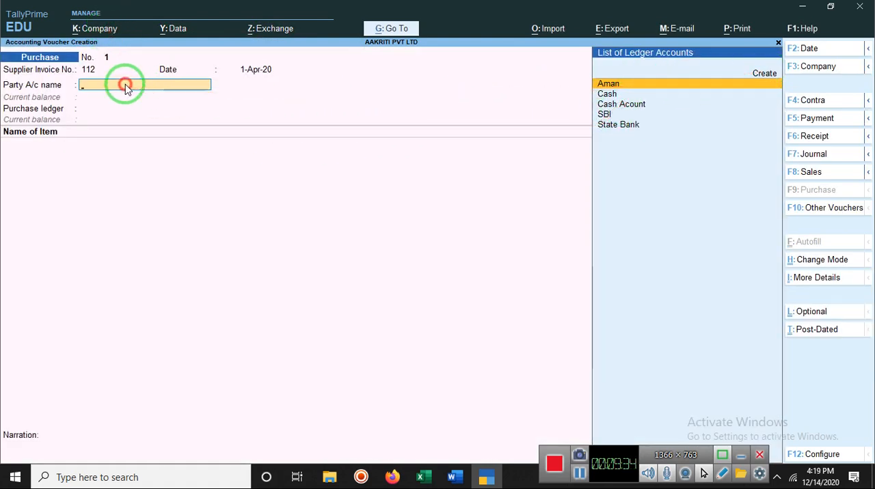
type("A")
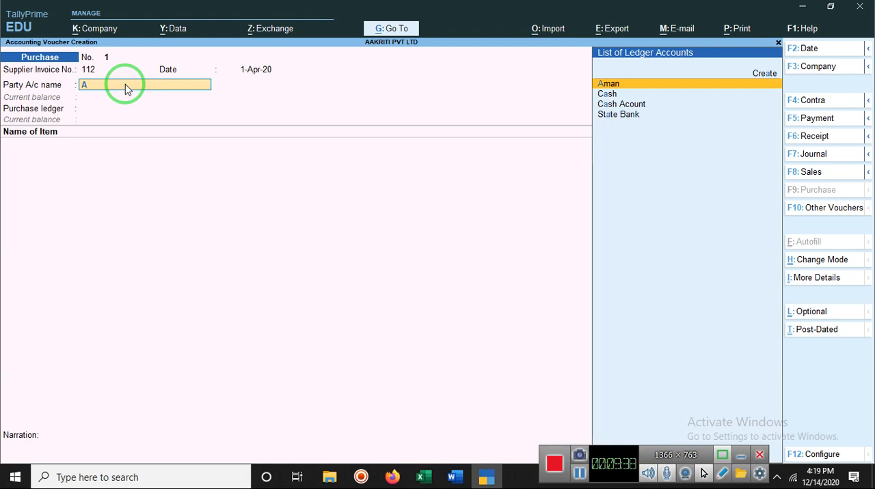
type("man")
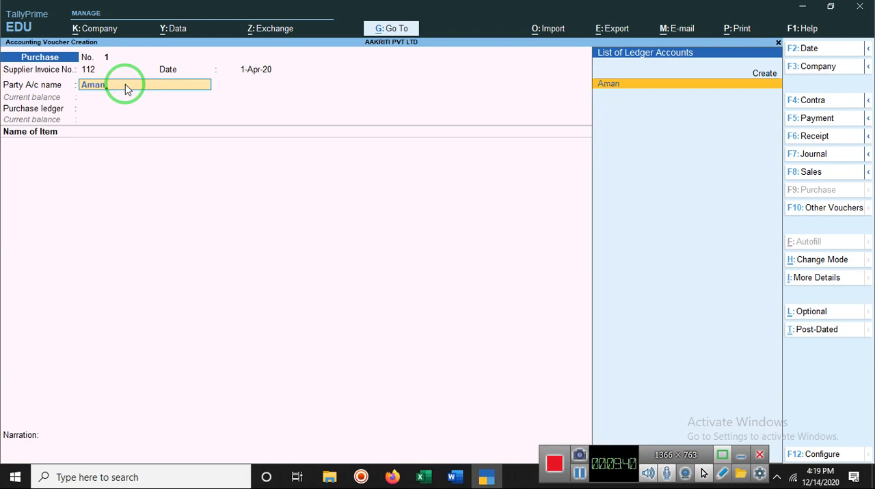
key("Return")
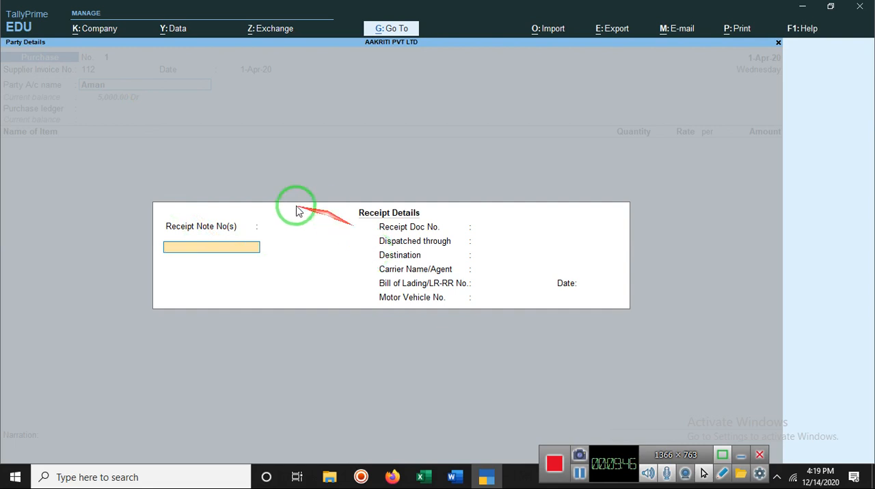
Enter receipt note 223 dated 1-Apr-20, leave the other receipt details blank and accept the party details as Unregistered.
type("223")
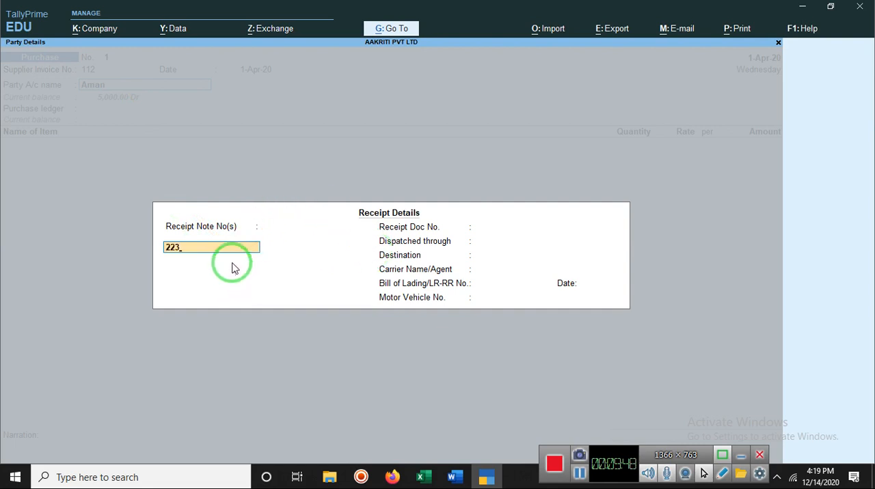
key("Return")
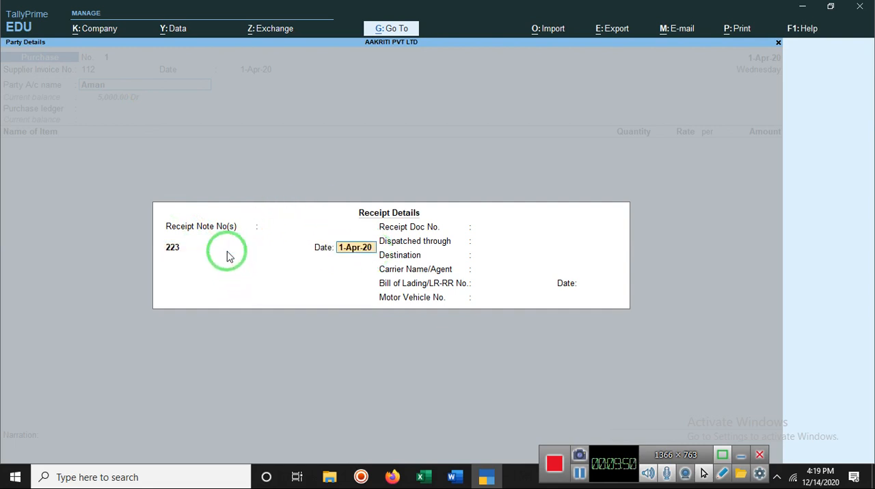
key("Return")
key("Return")
key("Return")
key("Return")
key("Return")
key("Return")
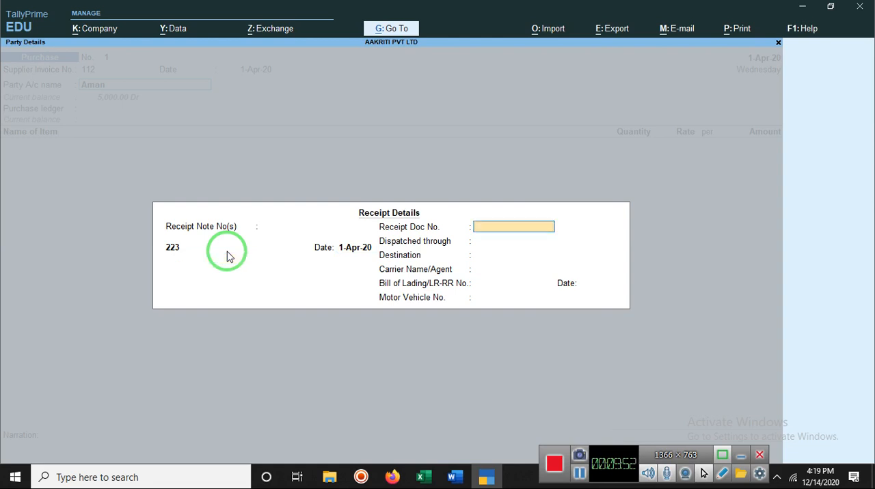
key("Return")
key("Return")
key("Return")
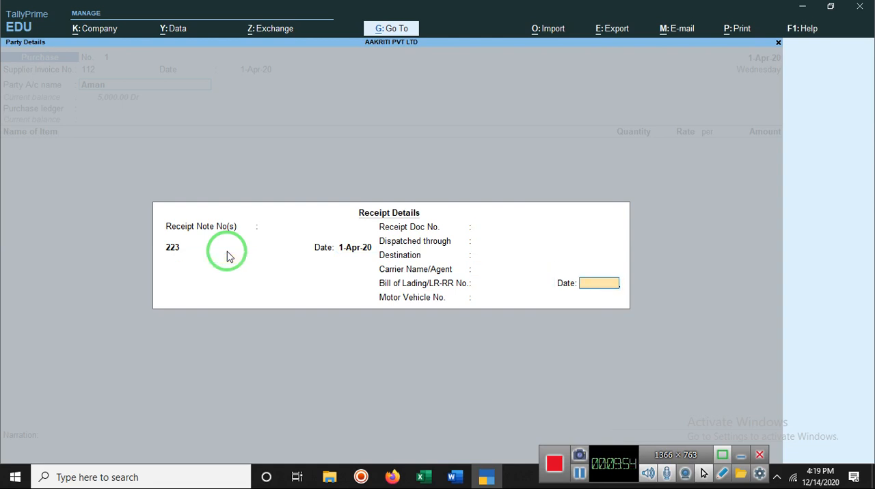
key("Return")
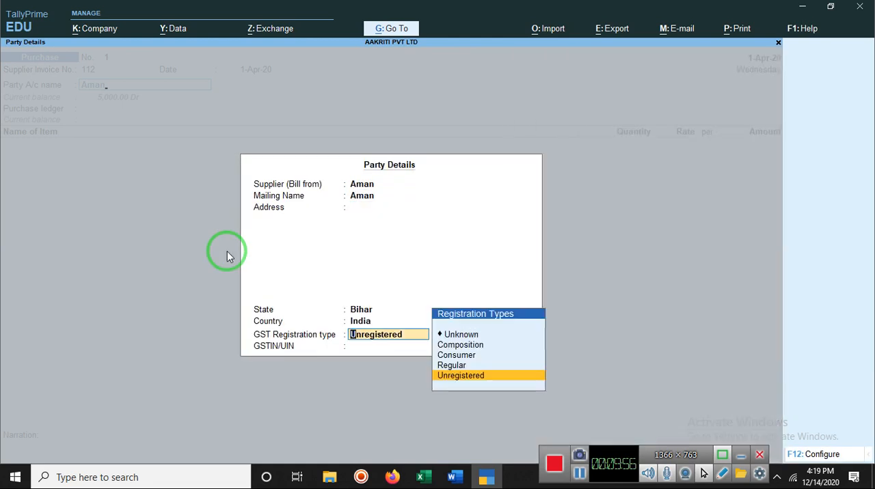
key("Return")
key("alt+c")
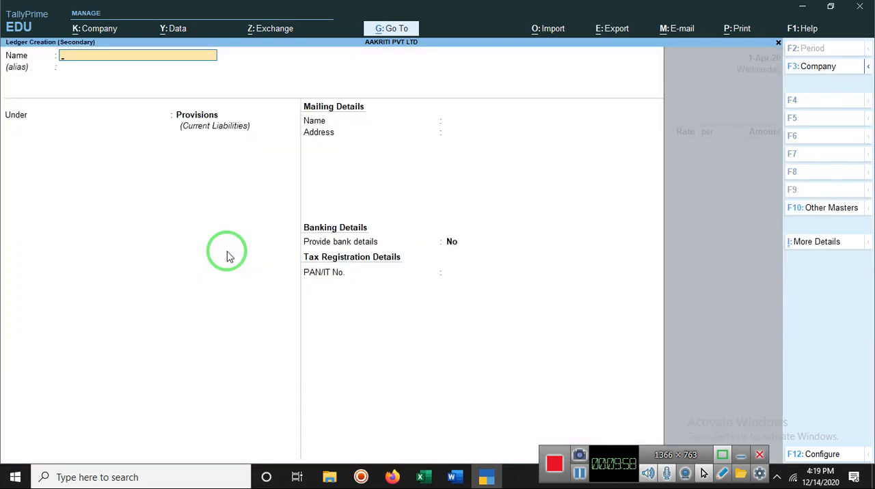
key("Escape")
key("Return")
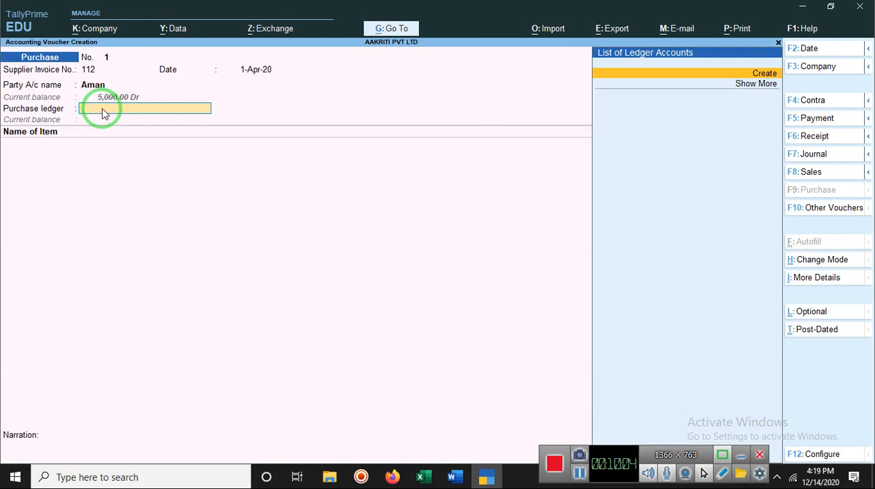
Look for a purchase ledger in the voucher, start creating a new one and name it Purchases Return without an alias.
type("pur")
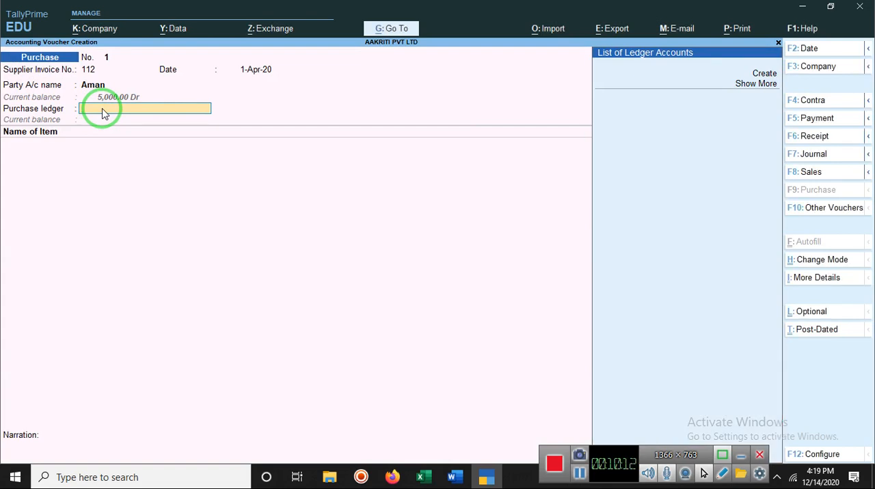
type("Rr")
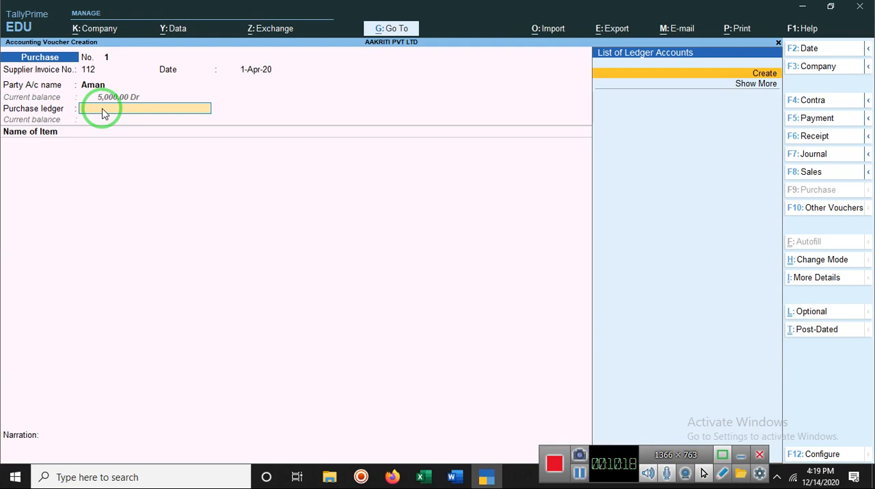
left_click(761, 74)
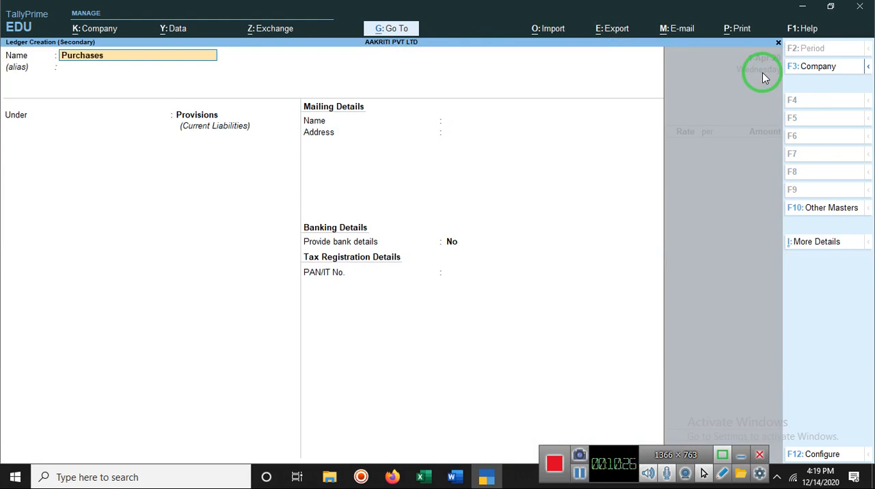
type("Retur")
type("n")
key("BackSpace")
key("Return")
key("Return")
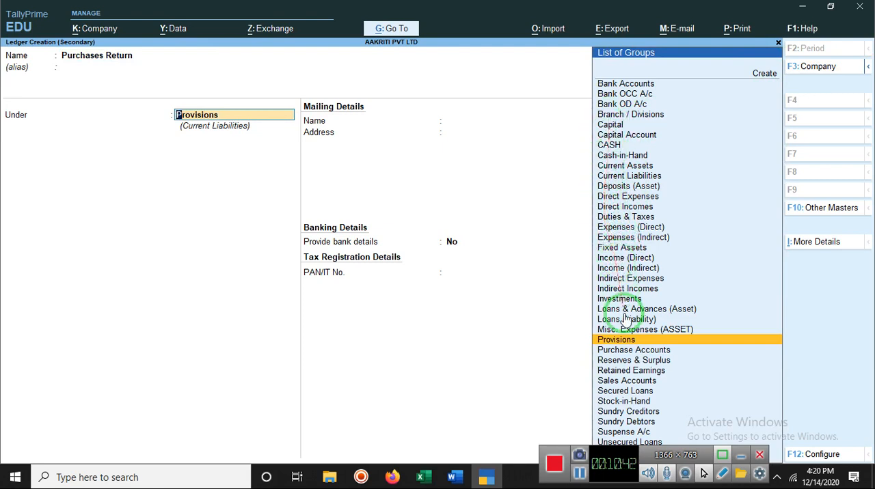
Put the ledger under Purchase Accounts with ledger type Not Applicable, keep GST Applicable for Services and no bank details, and save it.
left_click(619, 352)
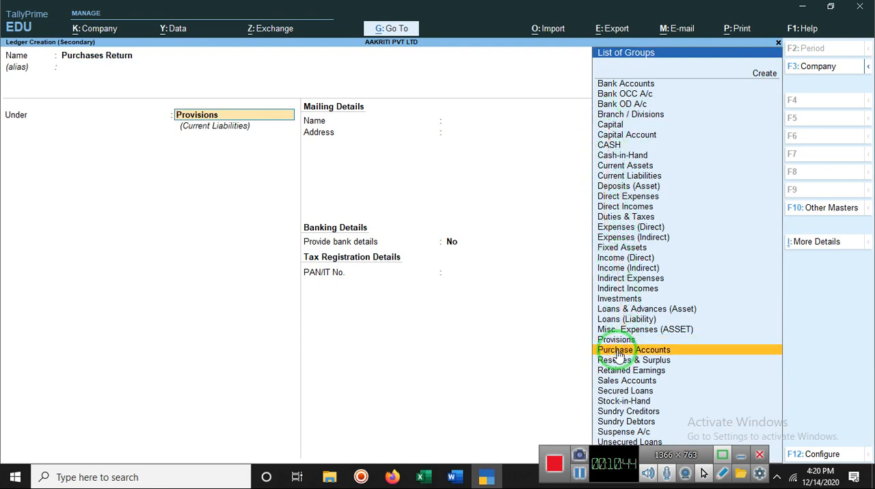
left_click(618, 353)
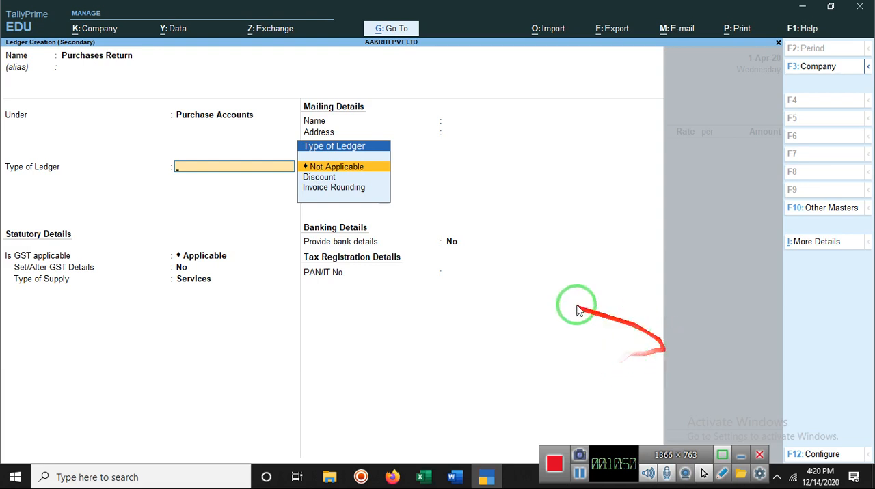
left_click(359, 171)
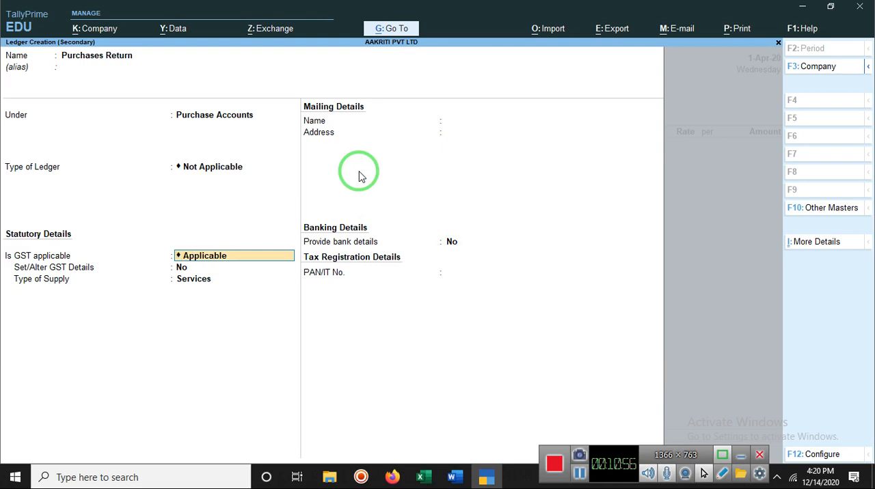
key("Return")
key("Return")
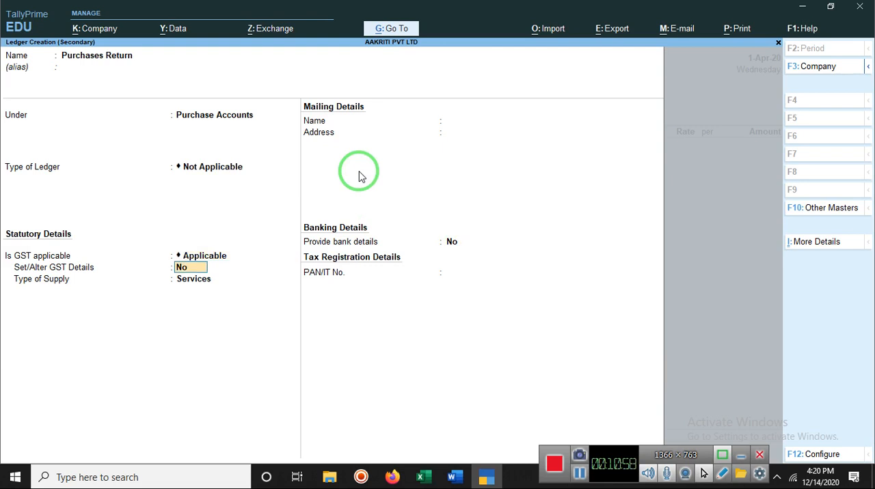
key("Return")
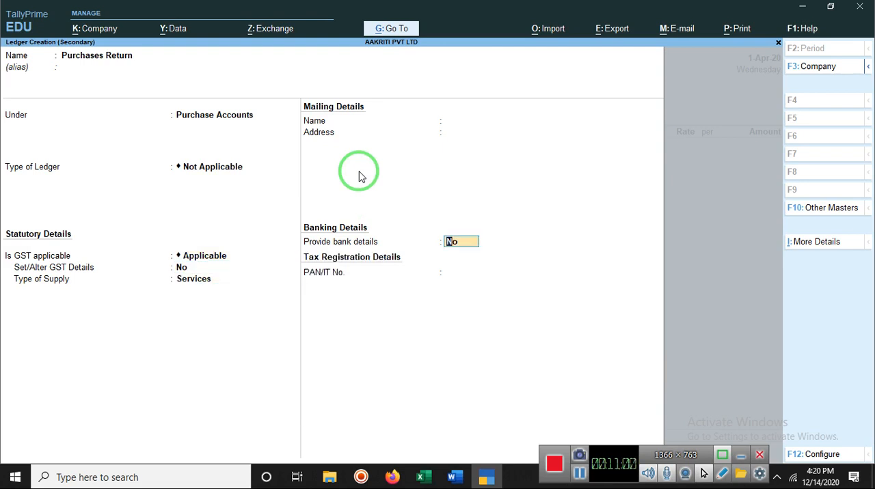
key("Return")
key("Return")
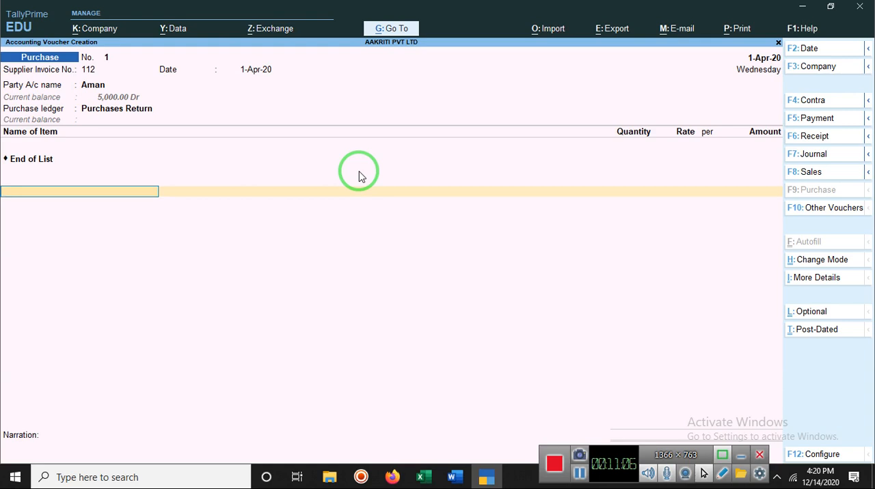
type("To")
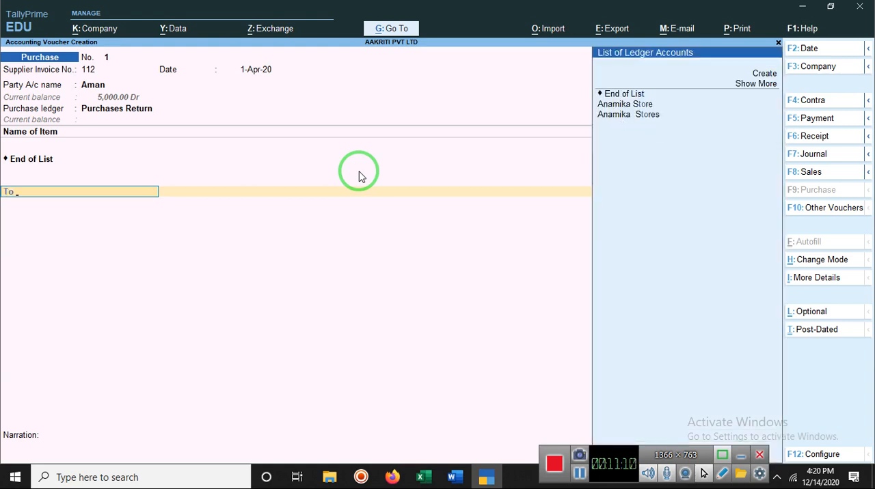
key("Return")
key("Return")
key("Return")
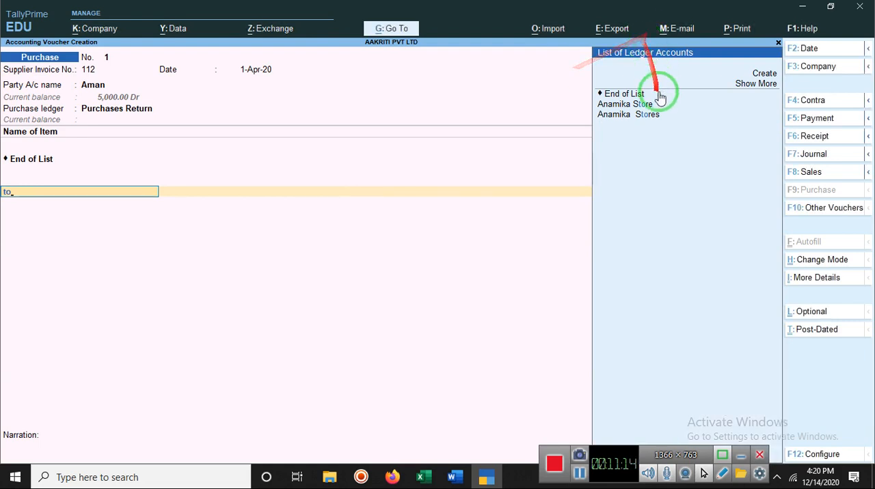
left_click(637, 106)
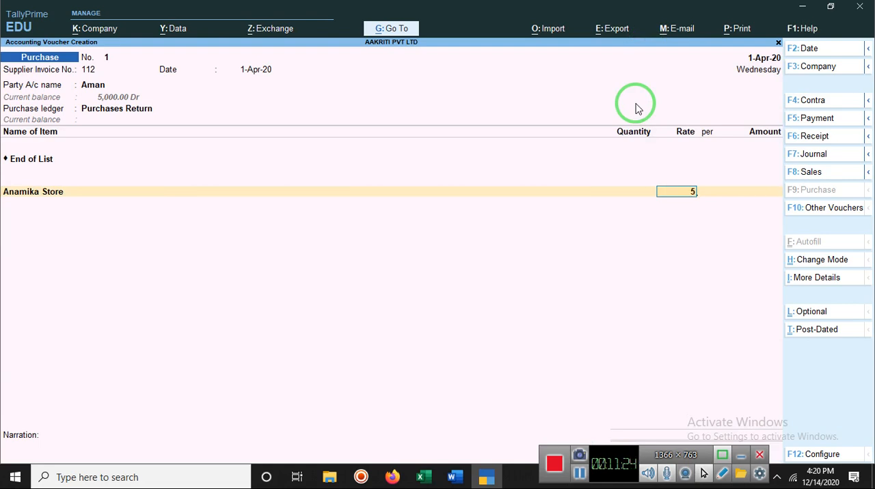
key("Return")
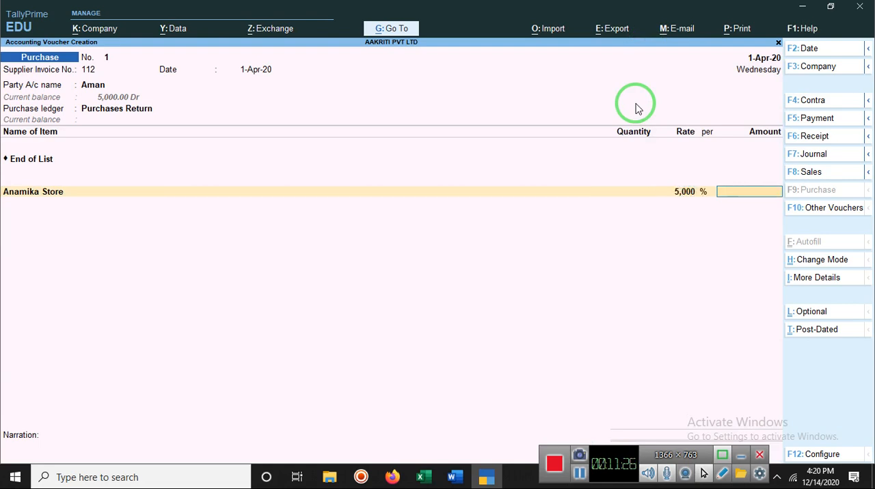
key("Return")
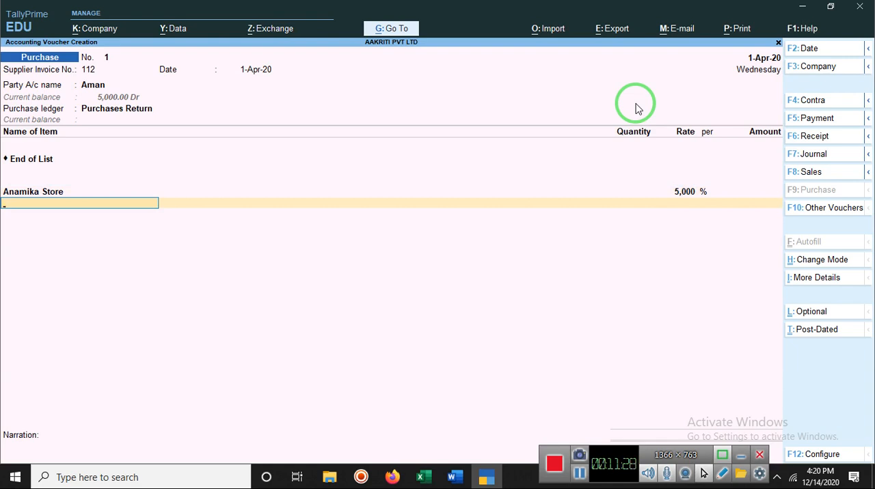
key("BackSpace")
key("BackSpace")
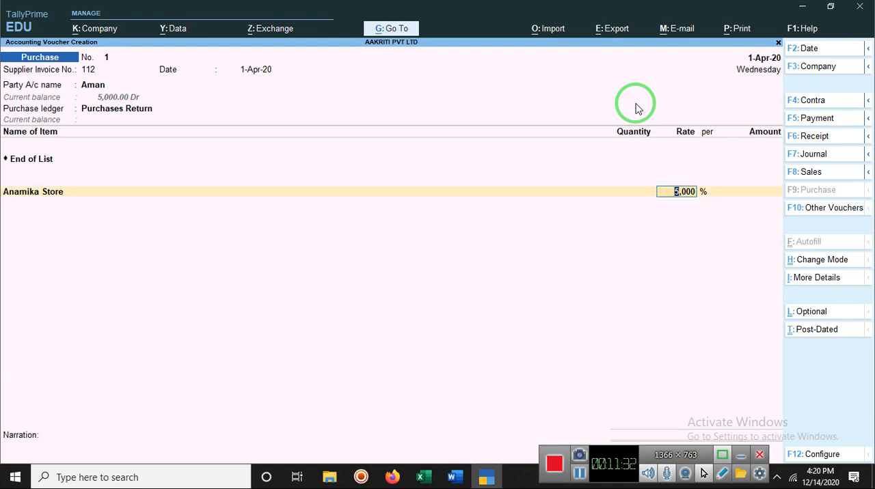
key("BackSpace")
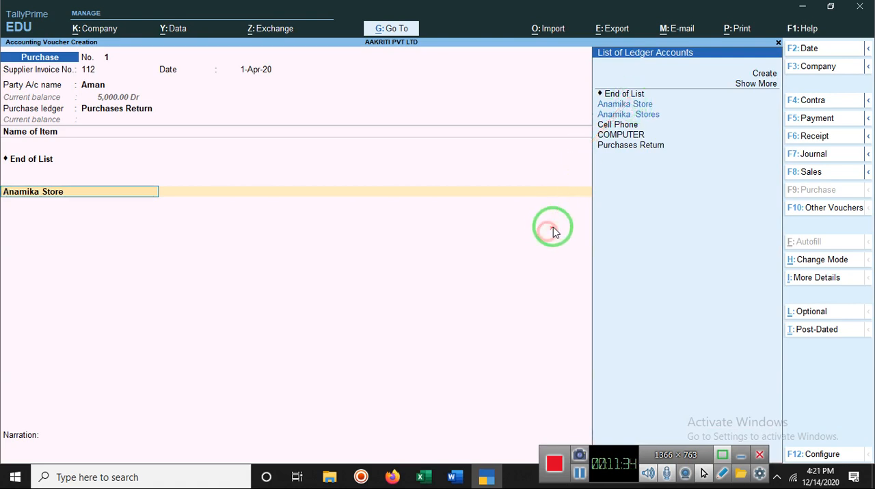
key("Escape")
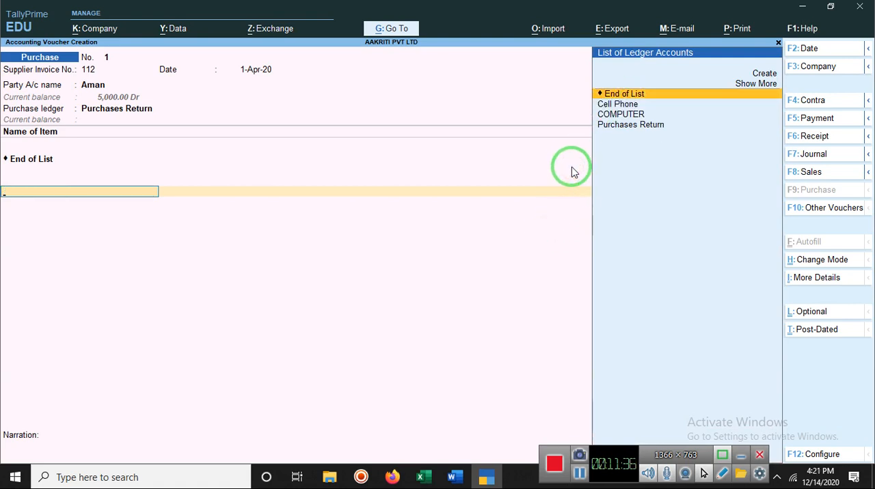
key("Escape")
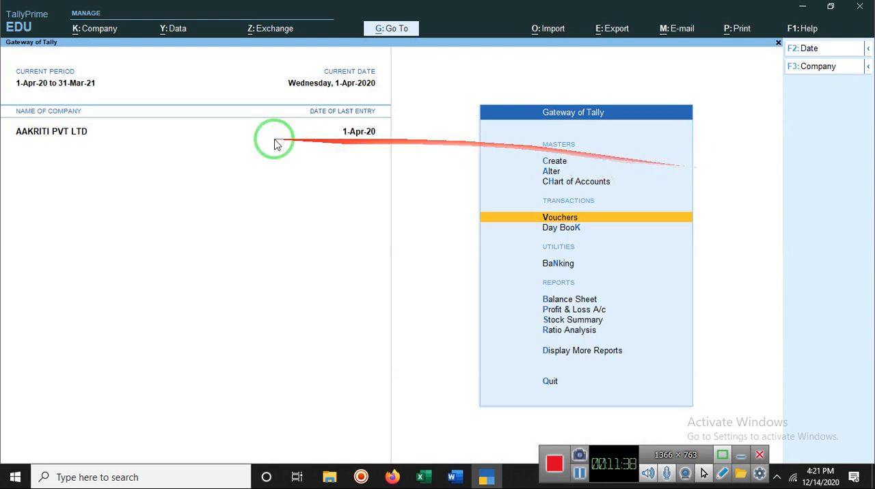
Start the purchase voucher again and enter 5,000 as the amount for the Anamika Stores line, ending the ledger list.
left_click(571, 218)
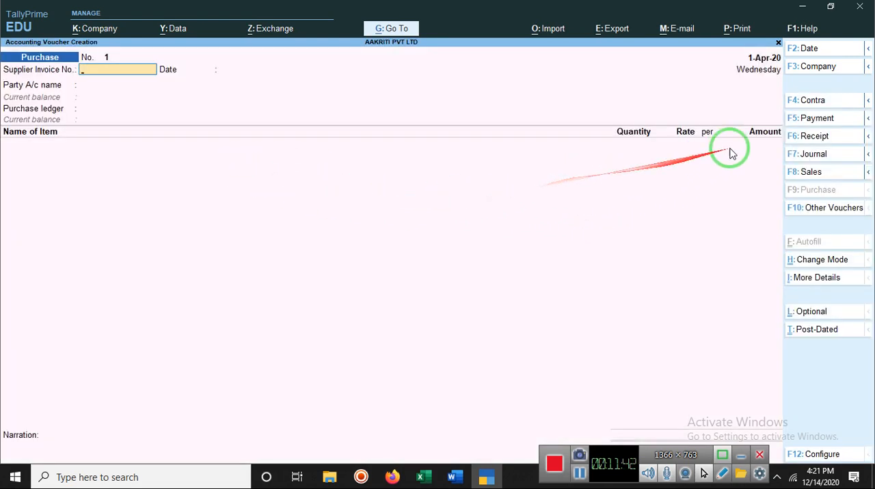
left_click(579, 474)
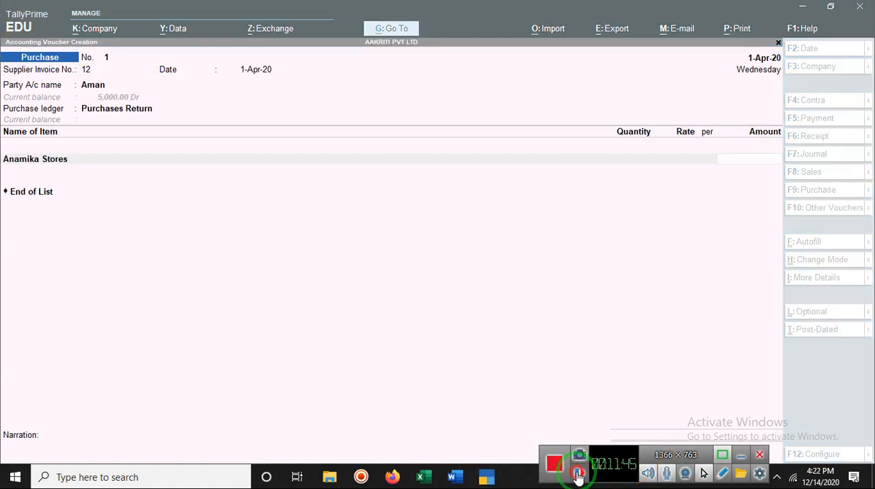
left_click(565, 307)
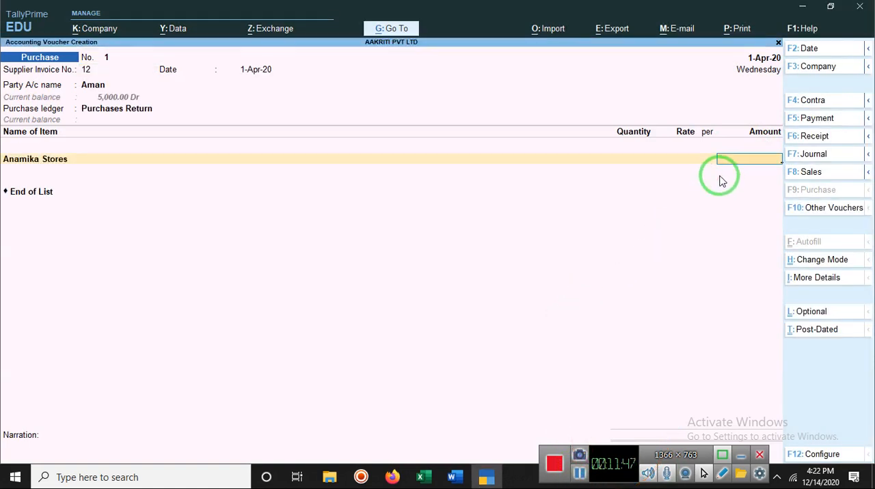
type("5000")
key("Return")
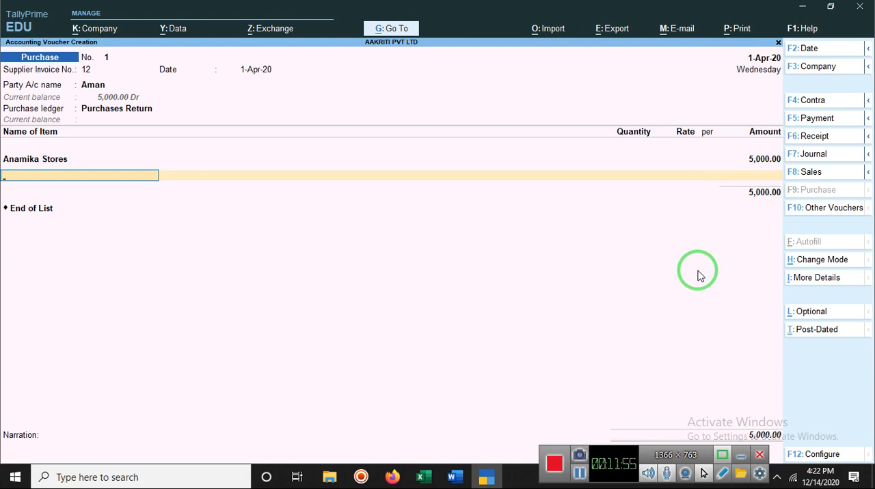
key("Return")
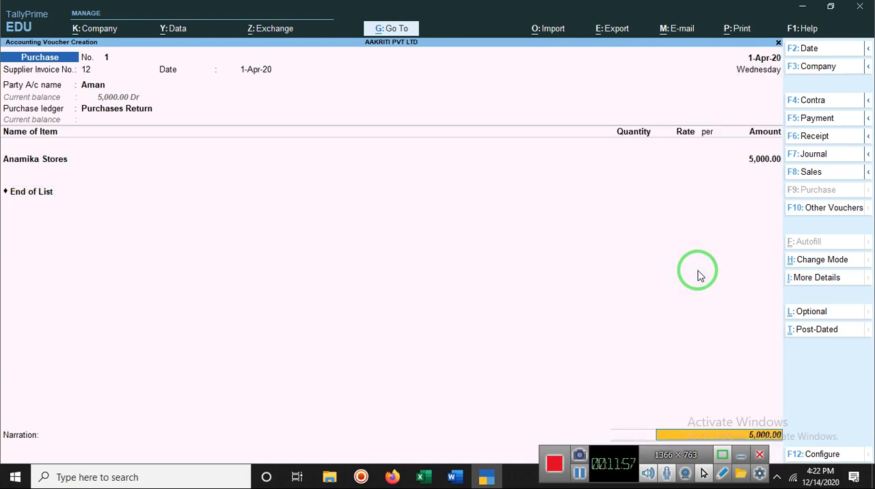
Allocate the 5,000 as a Cheque with range Not Applicable, no instrument number and date 1-Apr-20, and save the purchase voucher.
key("Return")
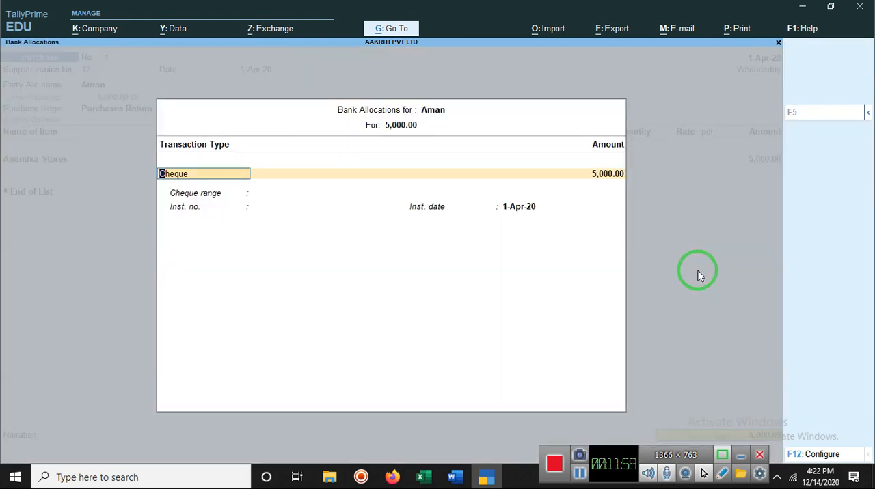
key("Return")
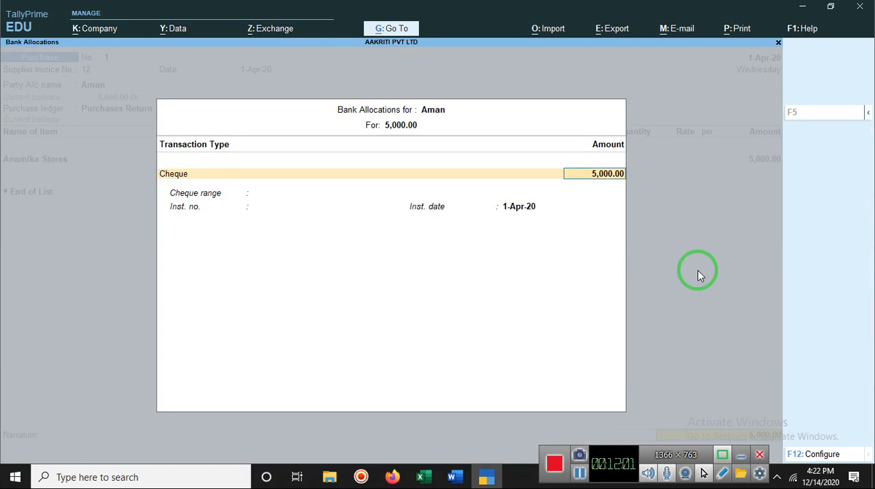
key("Return")
key("Return")
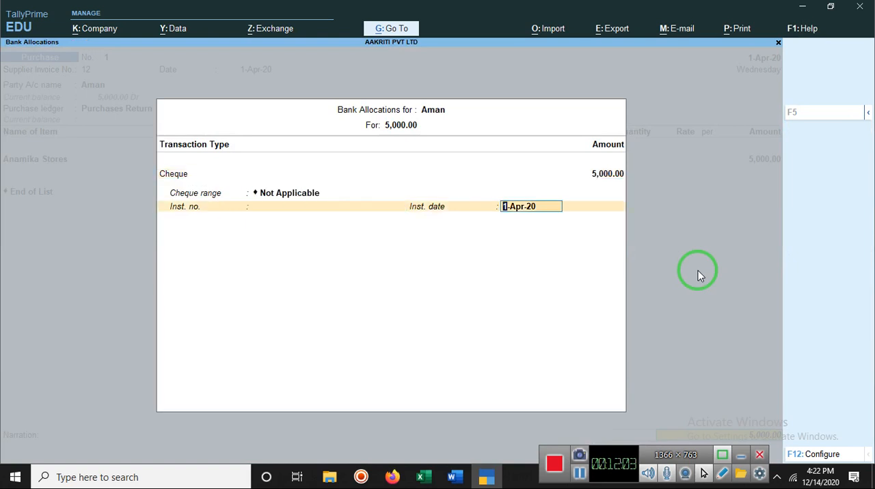
key("Return")
key("Return")
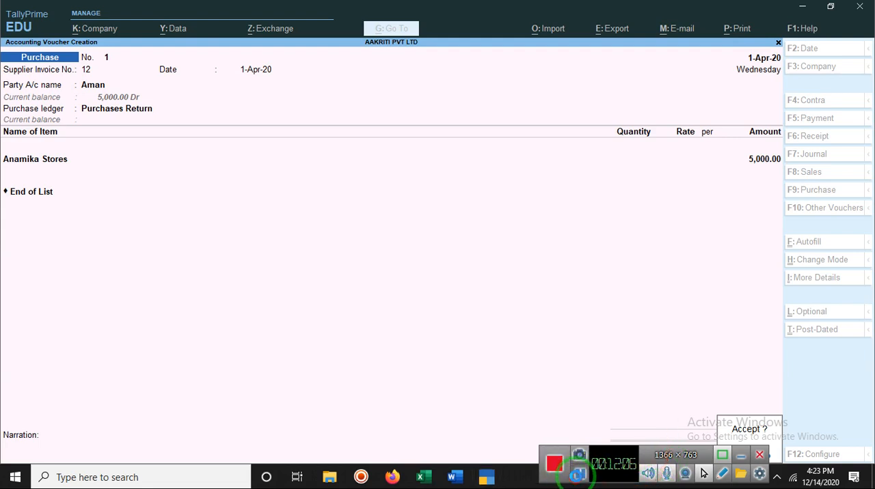
left_click(578, 473)
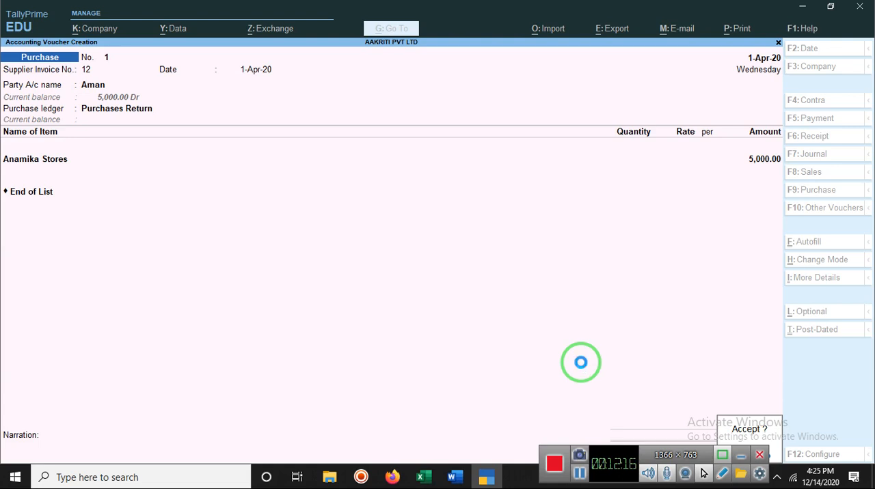
key("Return")
Abandon the next purchase voucher without saving, return to the Gateway of Tally and minimise the program to the desktop.
key("Return")
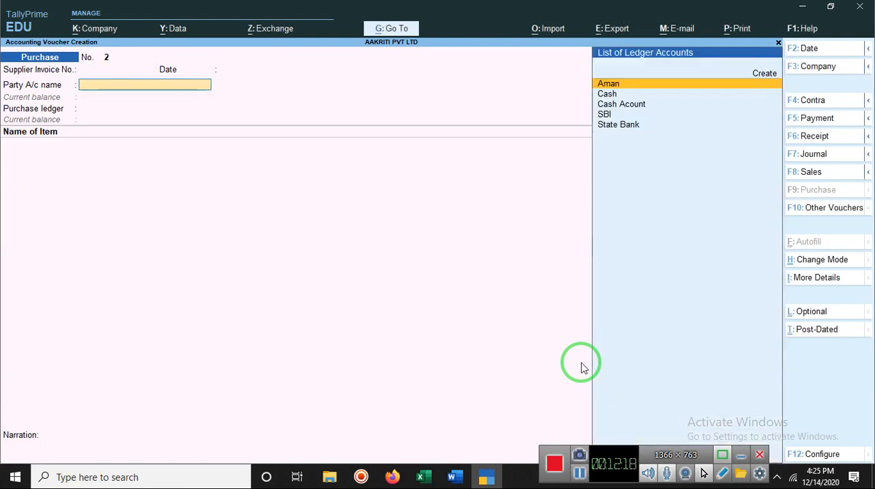
key("Return")
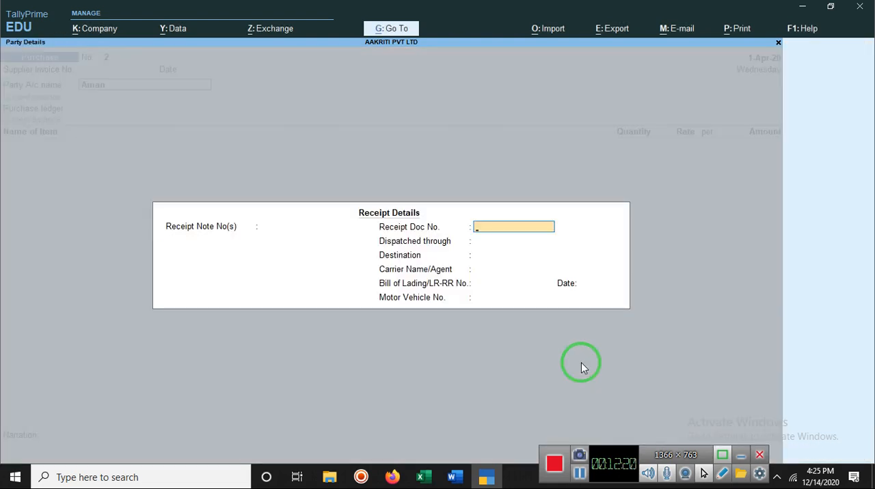
key("Escape")
key("Return")
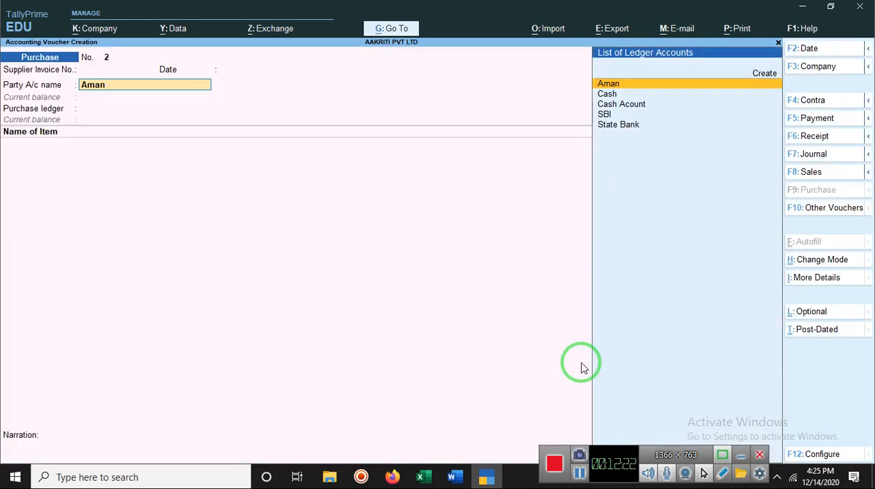
key("BackSpace")
key("Escape")
key("Return")
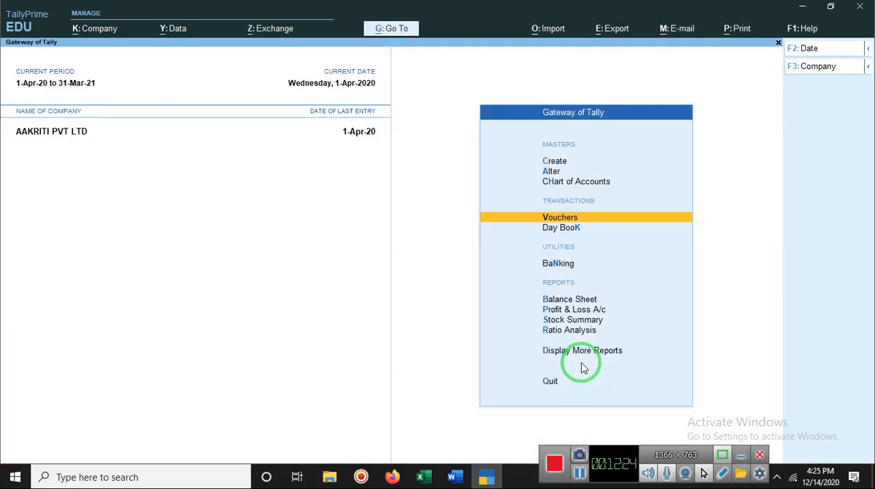
key("Escape")
key("Escape")
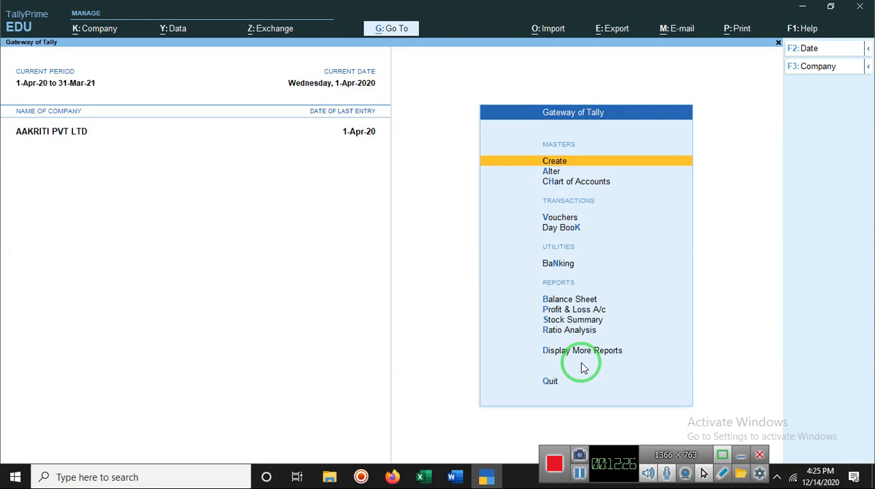
key("Escape")
key("Escape")
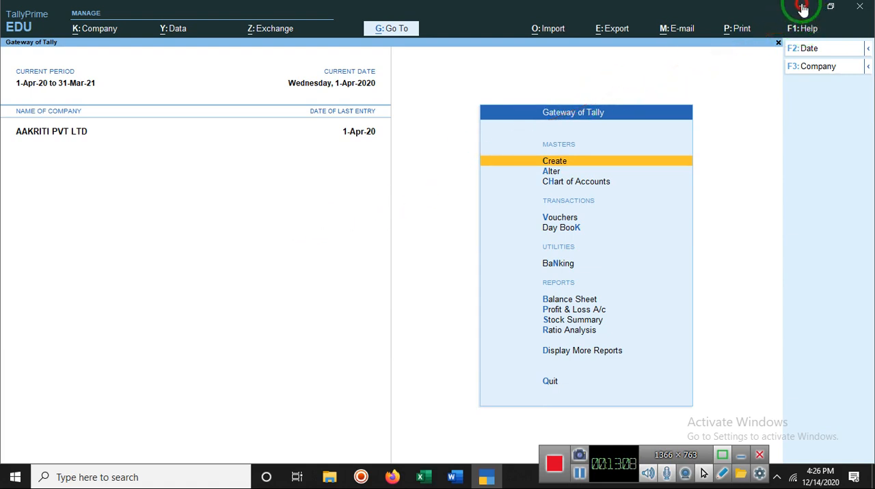
left_click(804, 10)
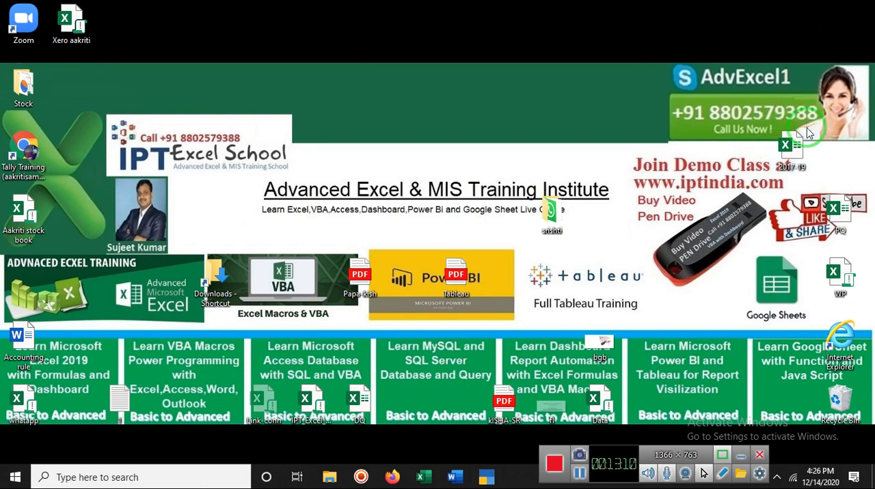